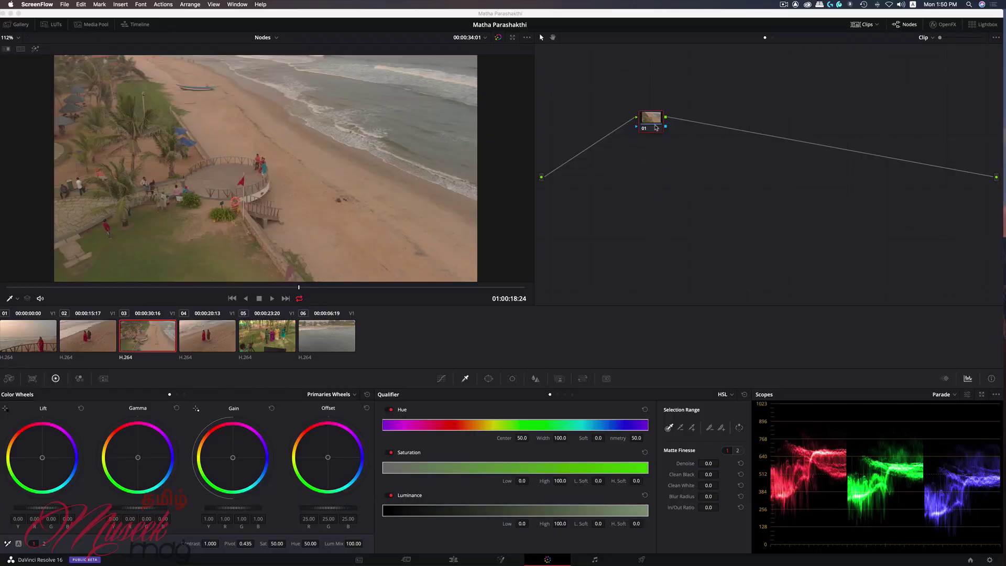
Step: Play the aerial beach clip and stop on the long shoreline frame at 01:00:15:23
{"action": "left_click_drag", "start_coordinate": [653, 120], "coordinate": [639, 117]}
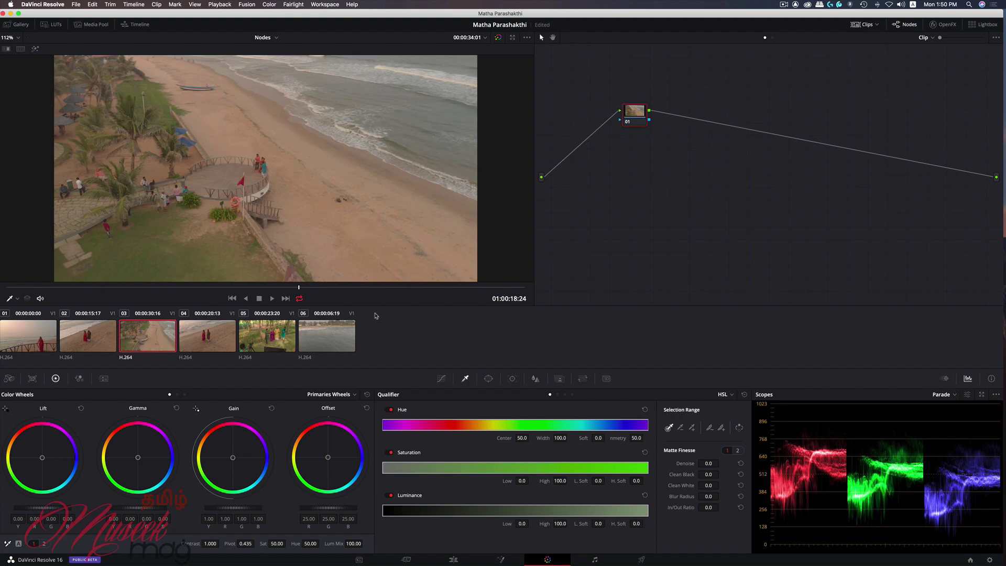
{"action": "left_click", "coordinate": [273, 299]}
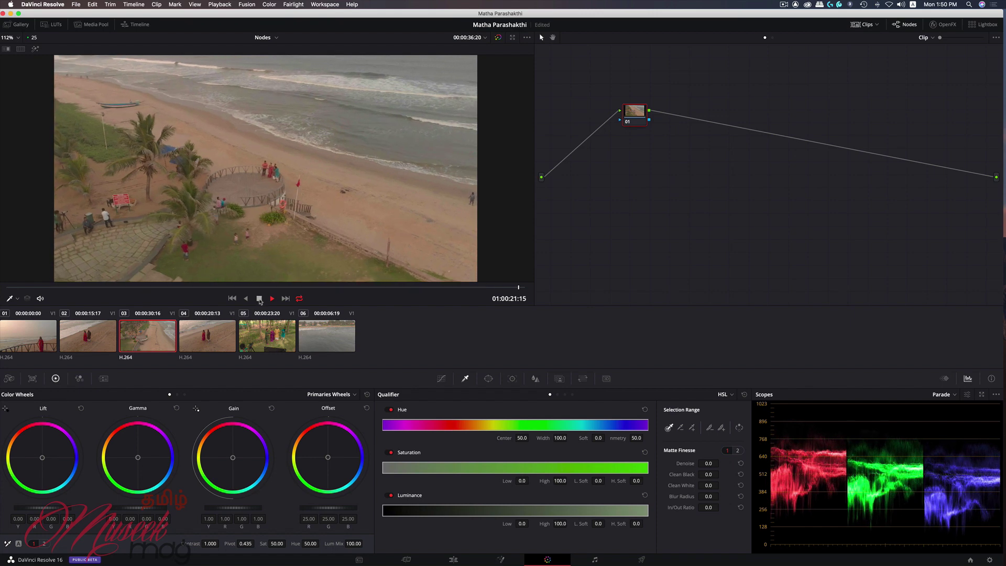
{"action": "left_click", "coordinate": [259, 299]}
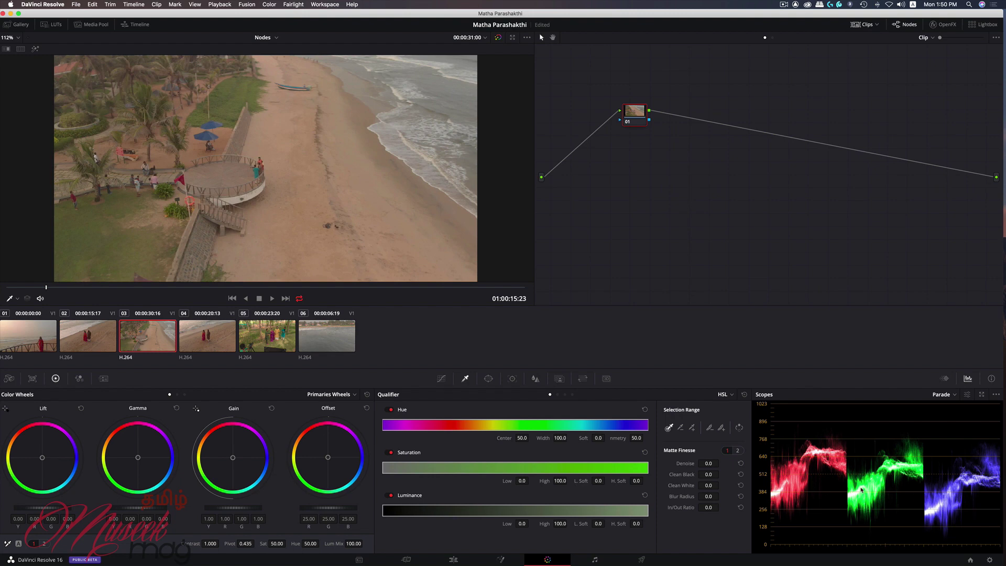
Step: Deepen the blacks and brighten the highlights with the custom curves on node 01
{"action": "left_click", "coordinate": [441, 379]}
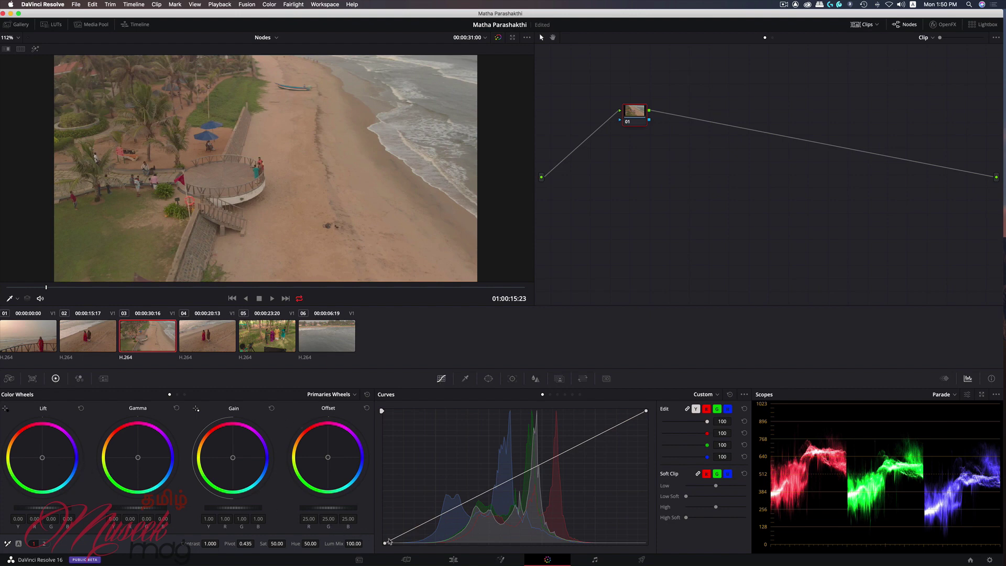
{"action": "left_click_drag", "start_coordinate": [385, 543], "coordinate": [413, 543]}
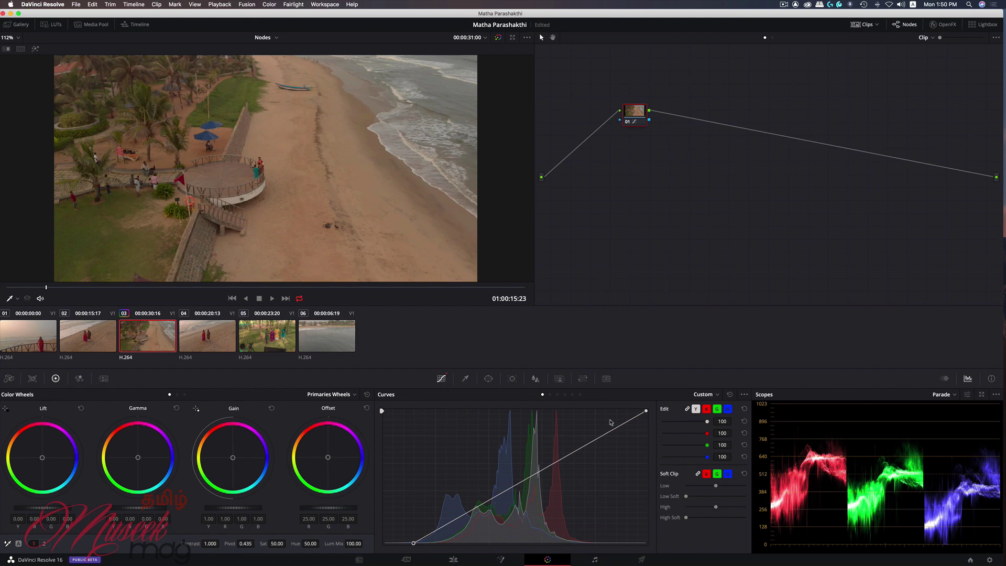
{"action": "left_click_drag", "start_coordinate": [646, 411], "coordinate": [607, 410]}
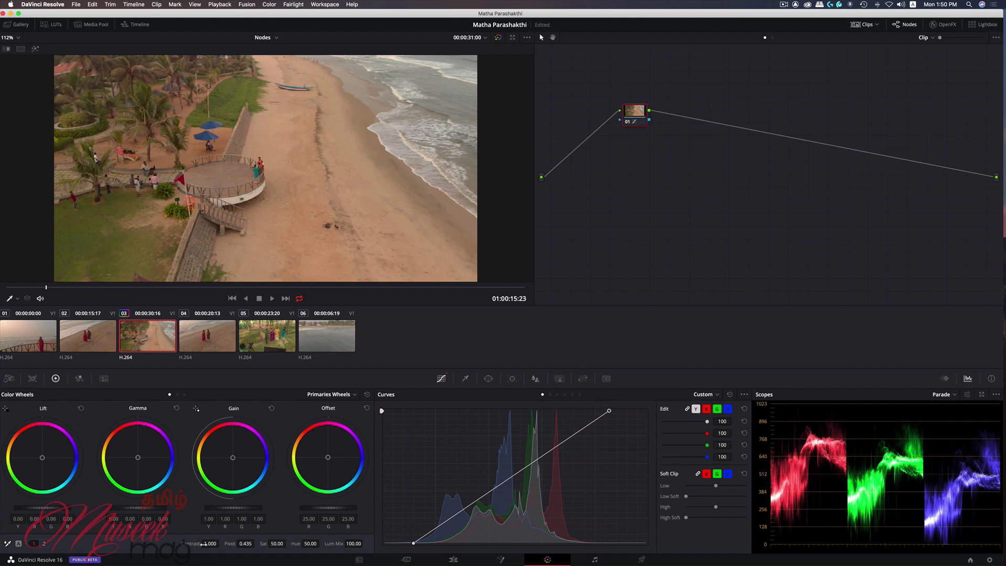
Step: Raise contrast to 1.166 and saturation to 61, then toggle node 01 off and on to compare
{"action": "left_click_drag", "start_coordinate": [204, 545], "coordinate": [221, 543]}
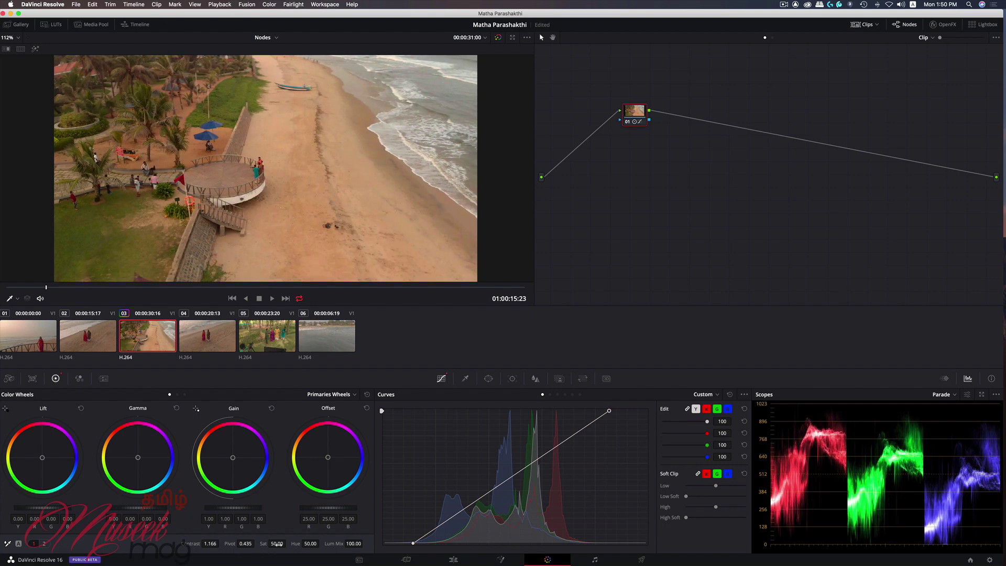
{"action": "left_click_drag", "start_coordinate": [276, 543], "coordinate": [288, 544]}
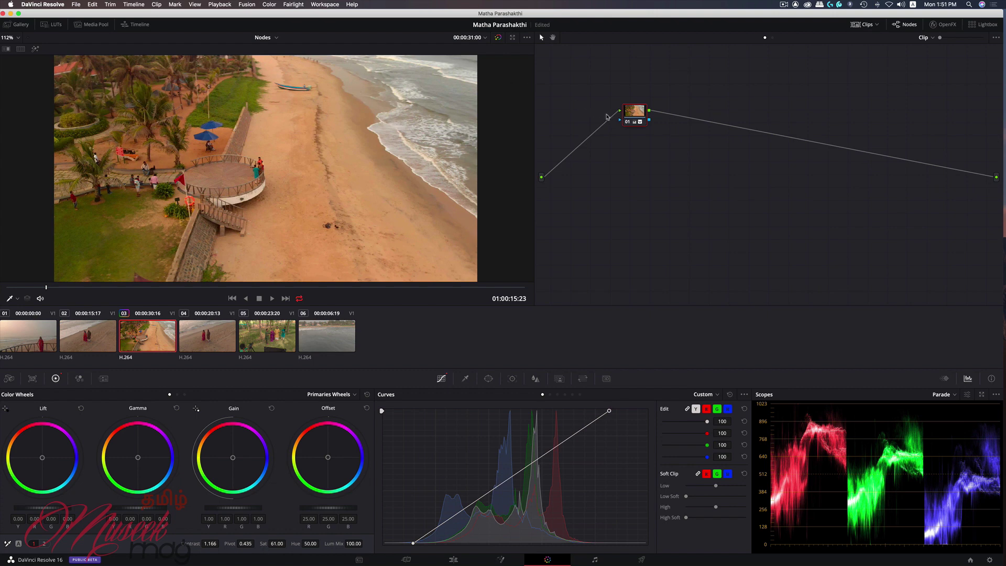
{"action": "key", "text": "super+d"}
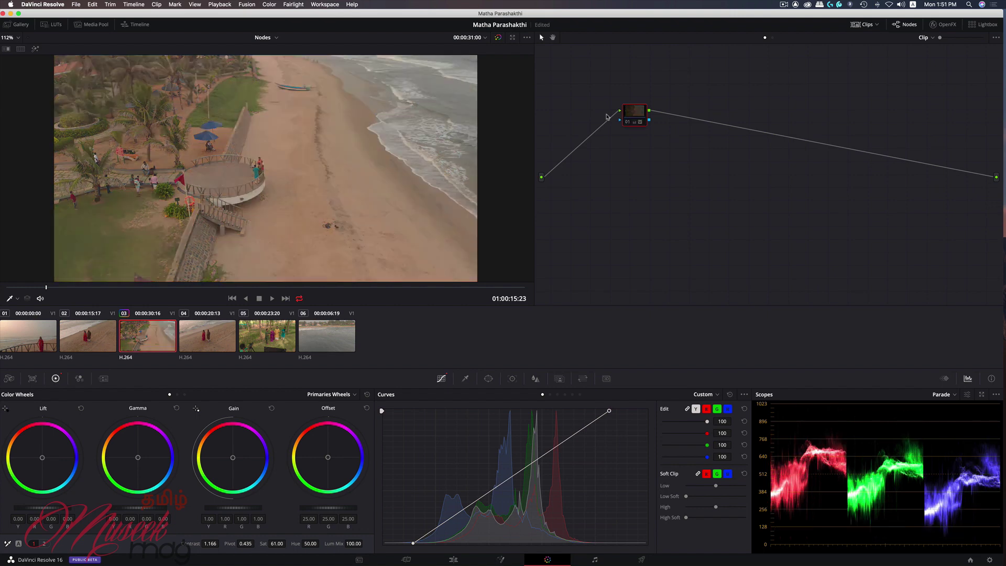
{"action": "key", "text": "super+d"}
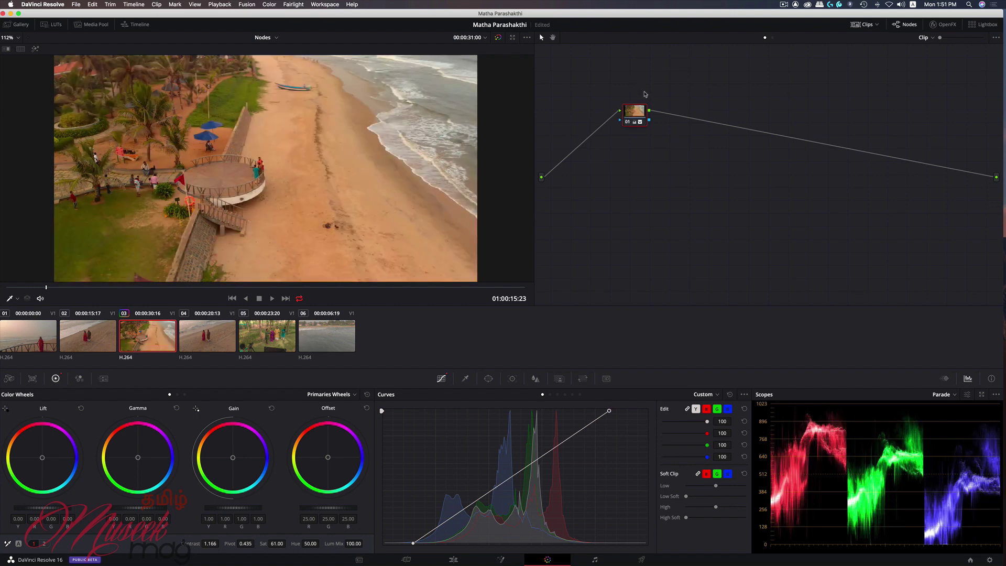
{"action": "mouse_move", "coordinate": [638, 111]}
Step: Qualify the grass with the eyedropper and tint it green with gain R 0.89, G 1.04, B 0.91
{"action": "left_click", "coordinate": [465, 378]}
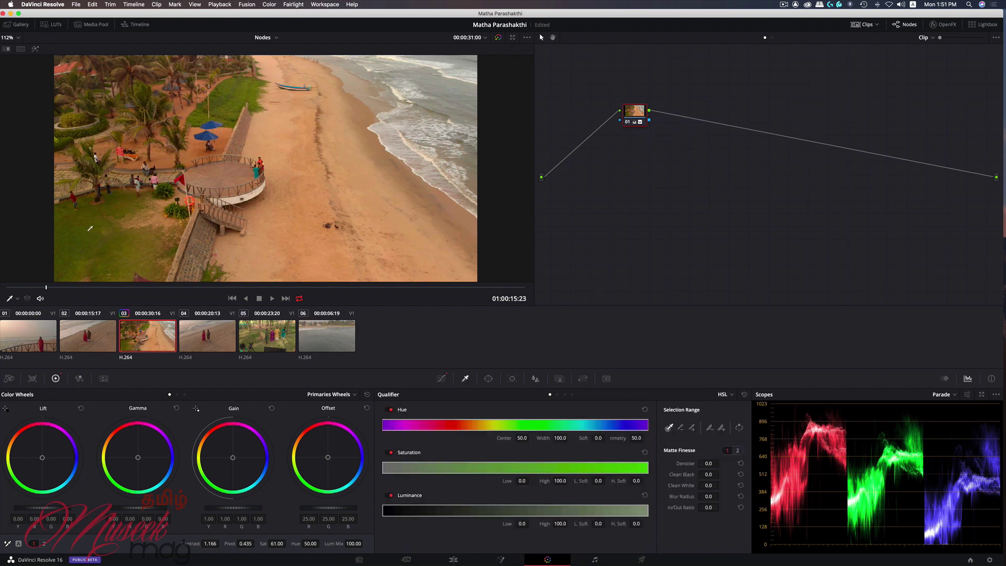
{"action": "left_click_drag", "start_coordinate": [228, 105], "coordinate": [242, 89]}
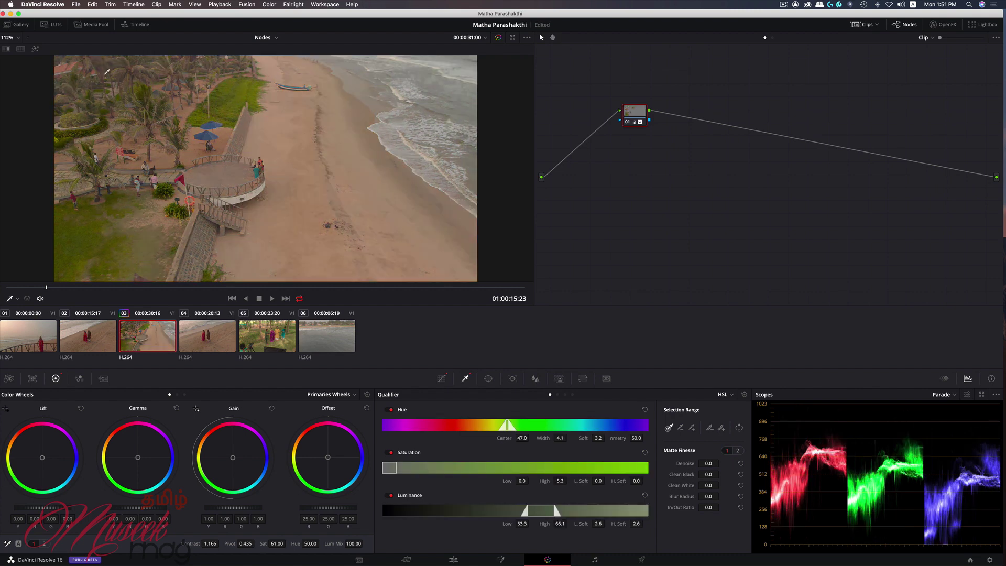
{"action": "left_click", "coordinate": [35, 49]}
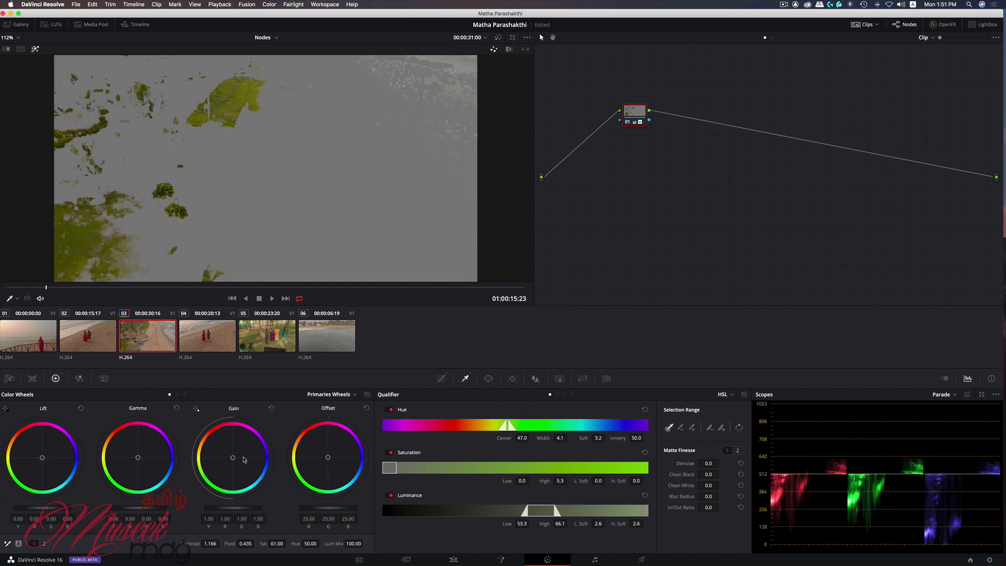
{"action": "left_click_drag", "start_coordinate": [233, 459], "coordinate": [231, 459]}
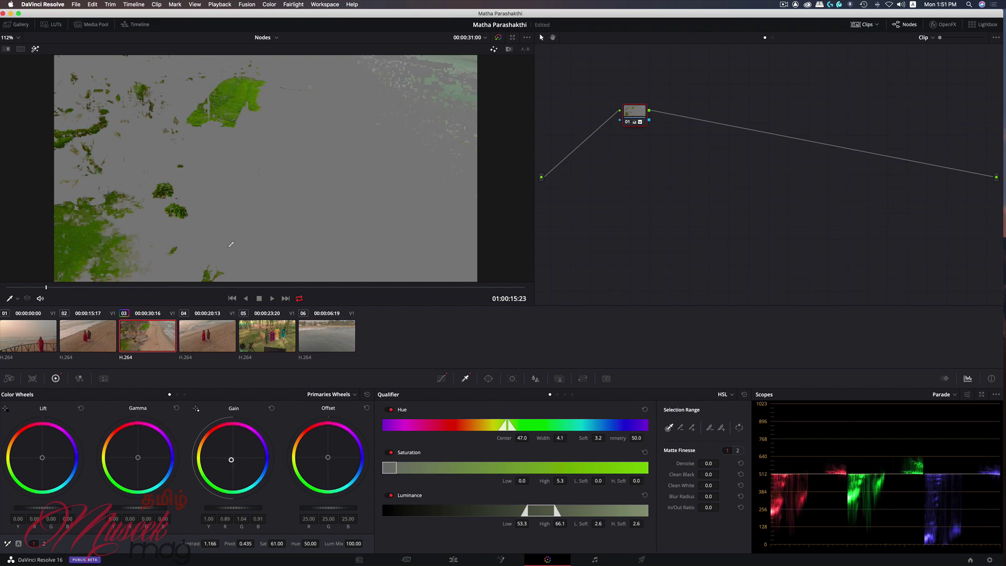
{"action": "left_click", "coordinate": [36, 49]}
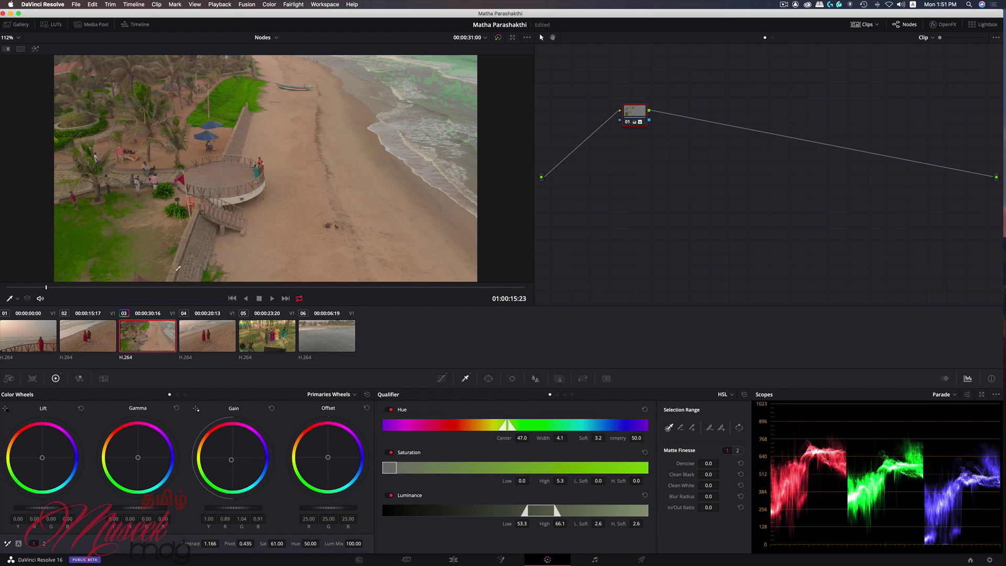
{"action": "left_click_drag", "start_coordinate": [190, 288], "coordinate": [257, 286]}
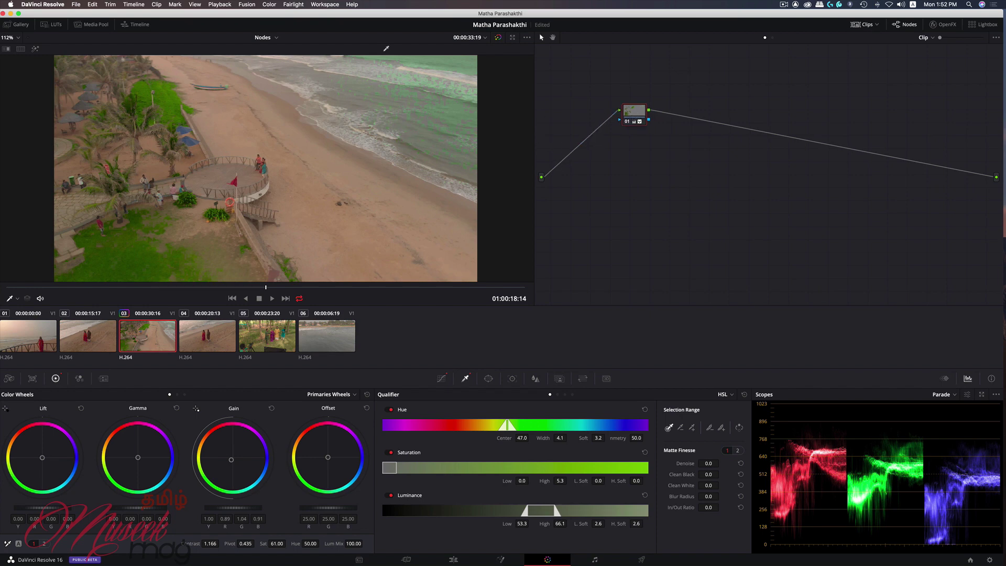
Step: Reset all grades and nodes, returning node 01 to contrast 1.000 and saturation 50.00
{"action": "left_click", "coordinate": [264, 5]}
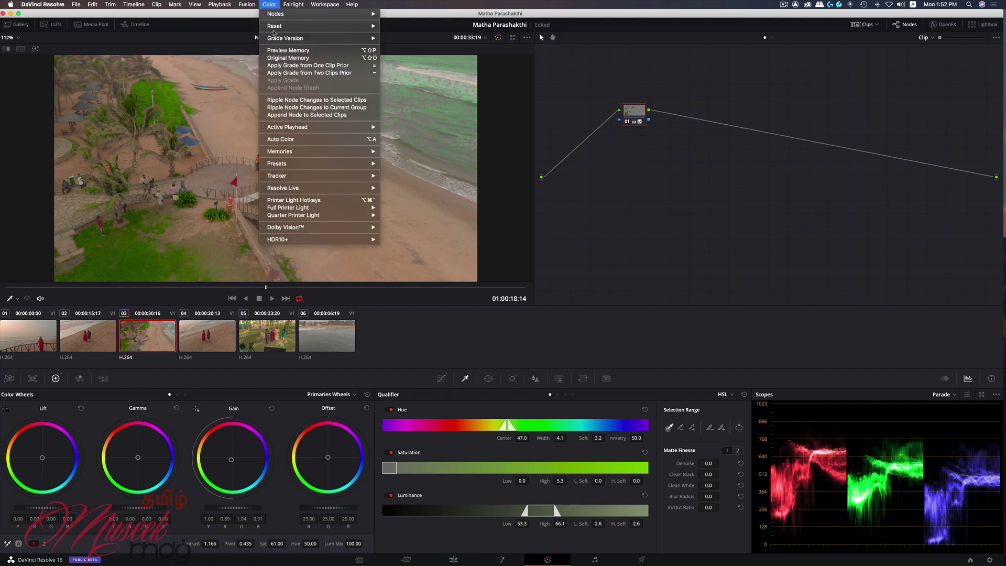
{"action": "mouse_move", "coordinate": [276, 28]}
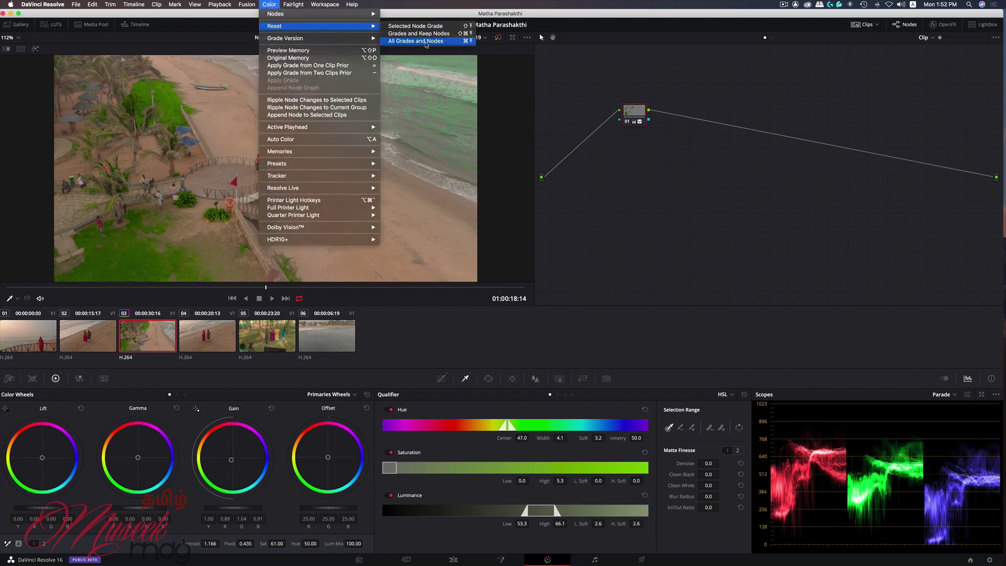
{"action": "left_click", "coordinate": [426, 41]}
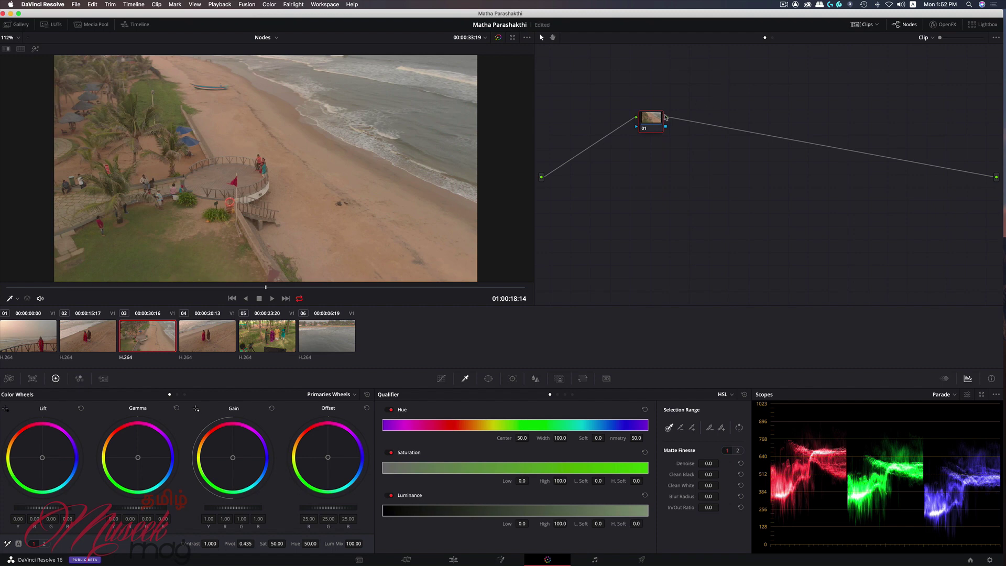
{"action": "left_click_drag", "start_coordinate": [642, 119], "coordinate": [625, 114]}
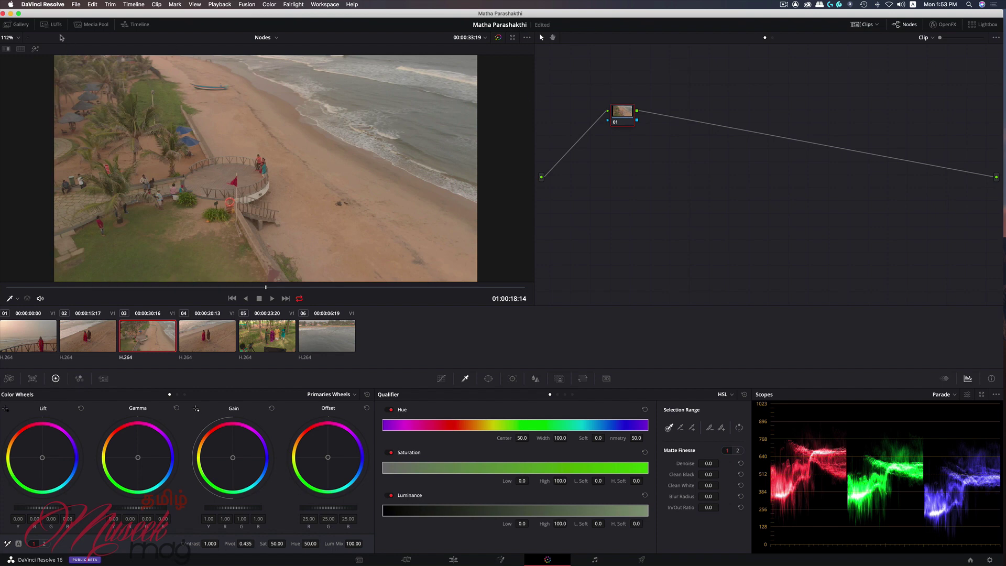
Step: Drag the DJI_X7_DLOG2Rec709 LUT from the DJI folder onto node 01
{"action": "left_click", "coordinate": [58, 26]}
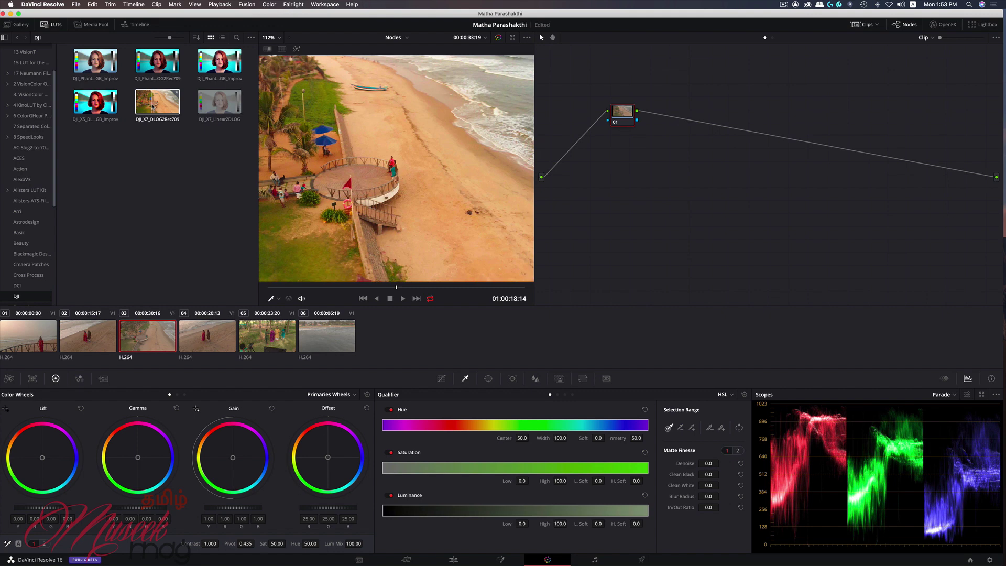
{"action": "mouse_move", "coordinate": [152, 107]}
{"action": "left_mouse_down"}
{"action": "mouse_move", "coordinate": [622, 111]}
{"action": "mouse_move", "coordinate": [615, 104]}
{"action": "left_mouse_up"}
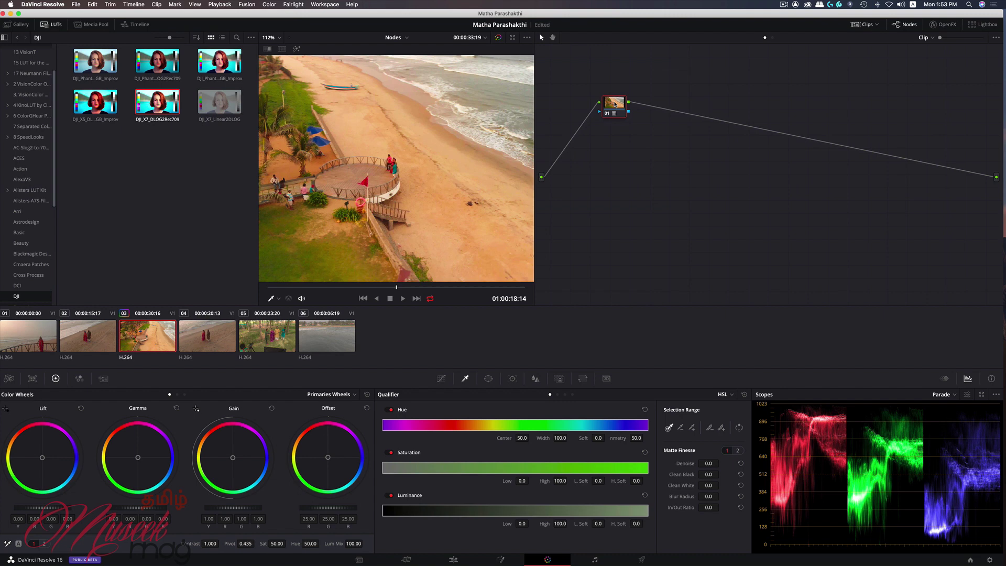
Step: Name node 01 'lut' and append a new serial node 02 after it
{"action": "right_click", "coordinate": [611, 105]}
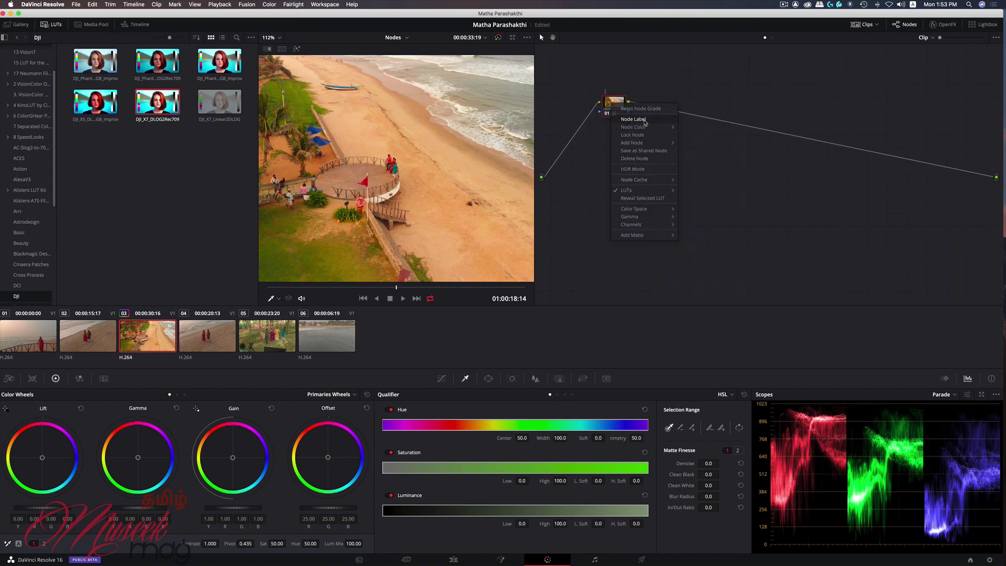
{"action": "key", "text": "Escape"}
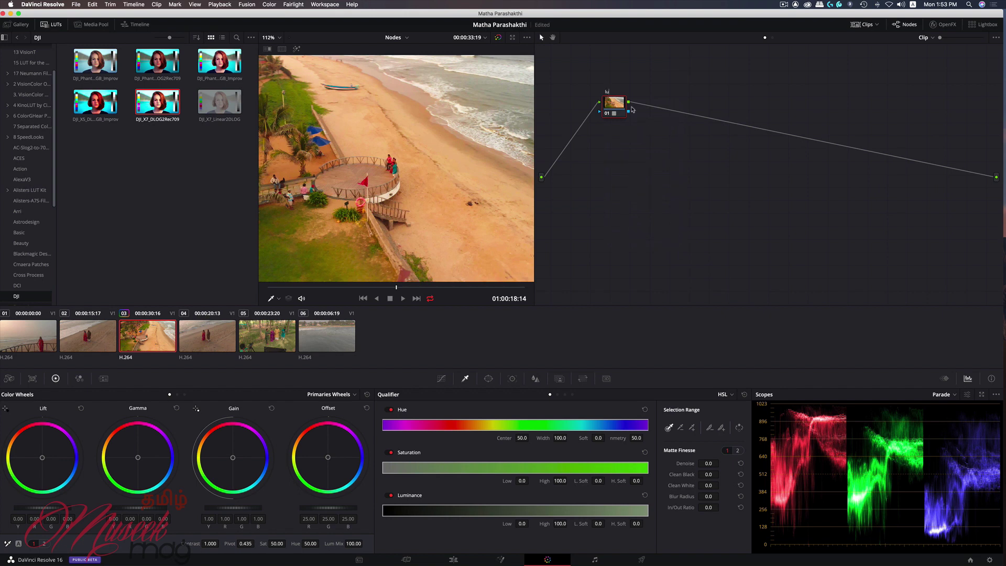
{"action": "key", "text": "Return"}
{"action": "key", "text": "alt+s"}
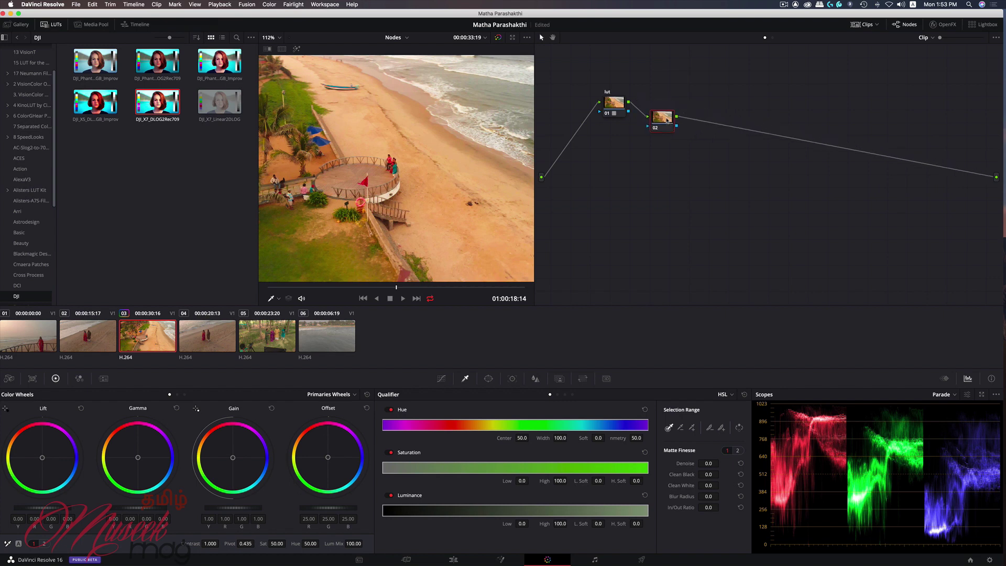
Step: Set node 02's contrast to 1.142 and saturation to 53.40
{"action": "left_click_drag", "start_coordinate": [657, 104], "coordinate": [666, 116]}
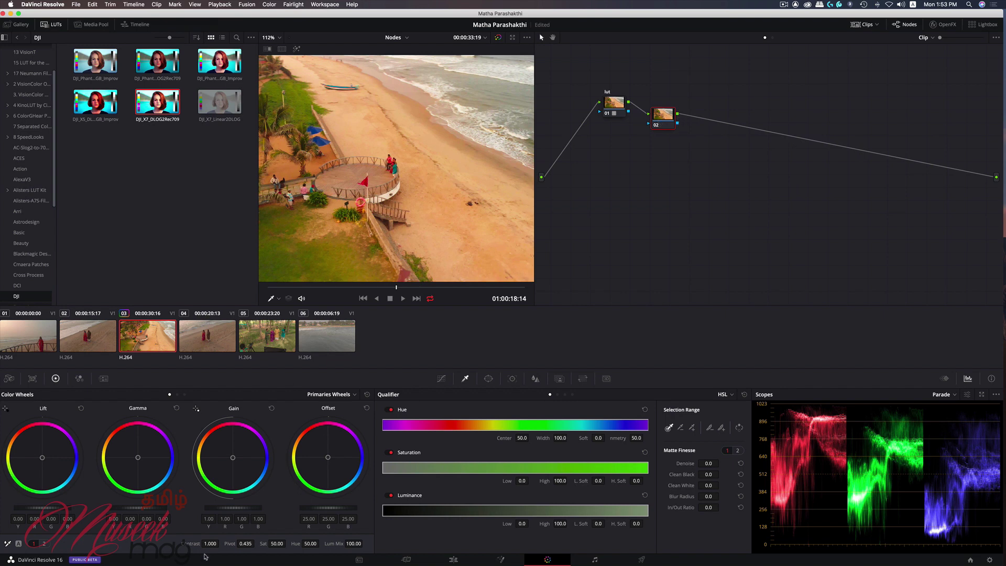
{"action": "mouse_move", "coordinate": [209, 543]}
{"action": "left_mouse_down"}
{"action": "mouse_move", "coordinate": [231, 543]}
{"action": "mouse_move", "coordinate": [221, 543]}
{"action": "left_mouse_up"}
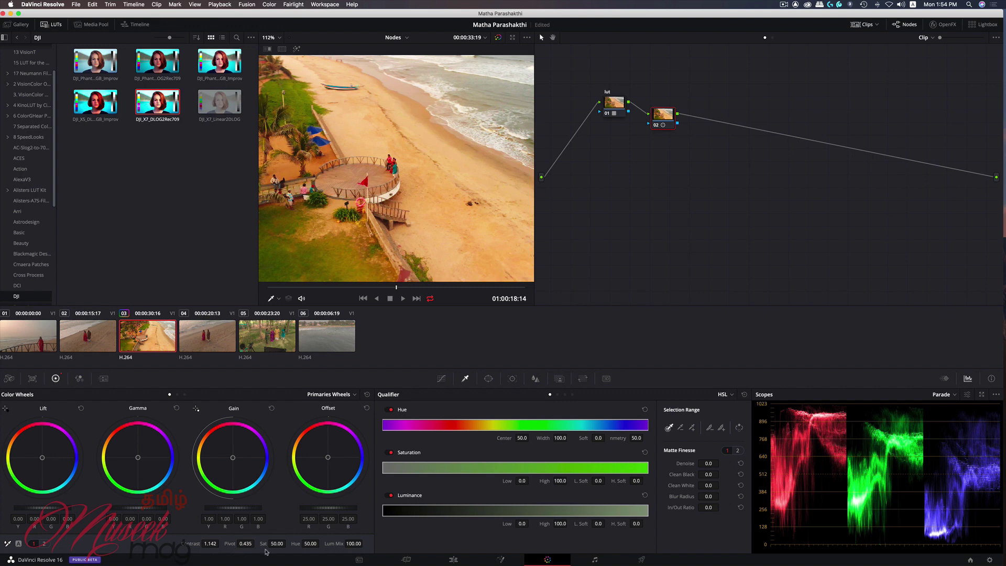
{"action": "left_click_drag", "start_coordinate": [287, 543], "coordinate": [288, 544]}
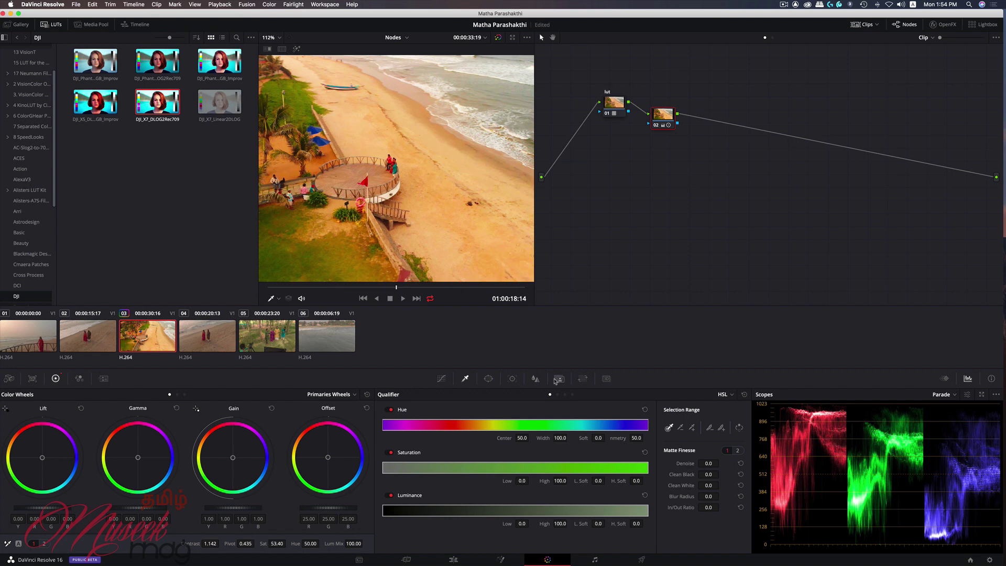
{"action": "left_click_drag", "start_coordinate": [663, 119], "coordinate": [666, 120]}
Step: Add serial node 03 after node 02, then layer nodes 05 and 06 beside it
{"action": "key", "text": "alt+s"}
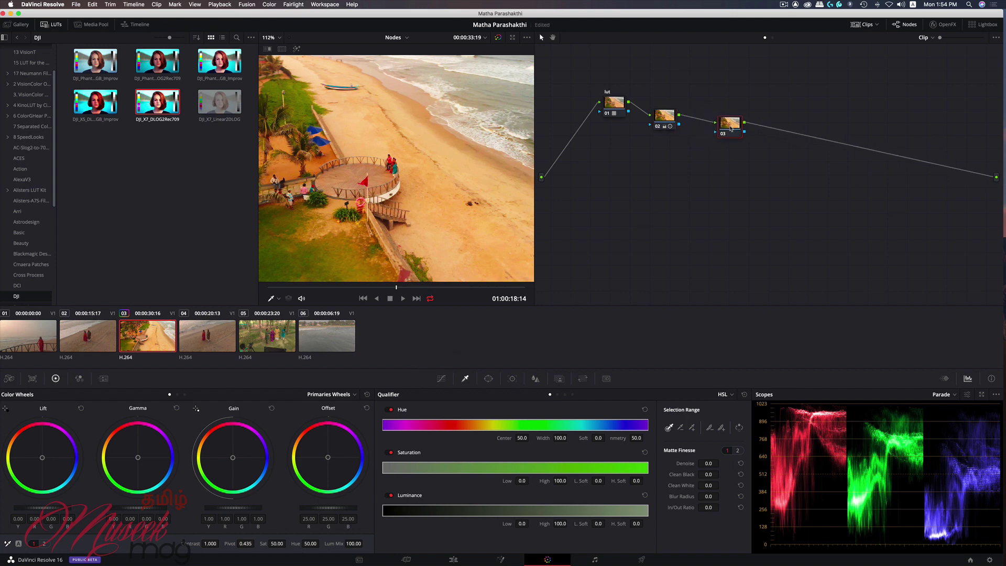
{"action": "left_click_drag", "start_coordinate": [706, 127], "coordinate": [730, 129]}
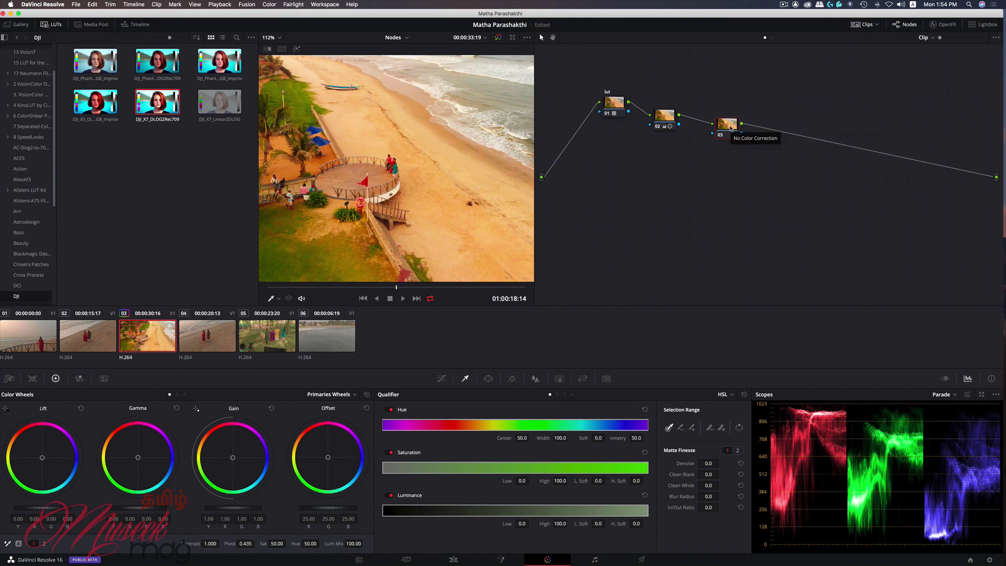
{"action": "key", "text": "alt+l"}
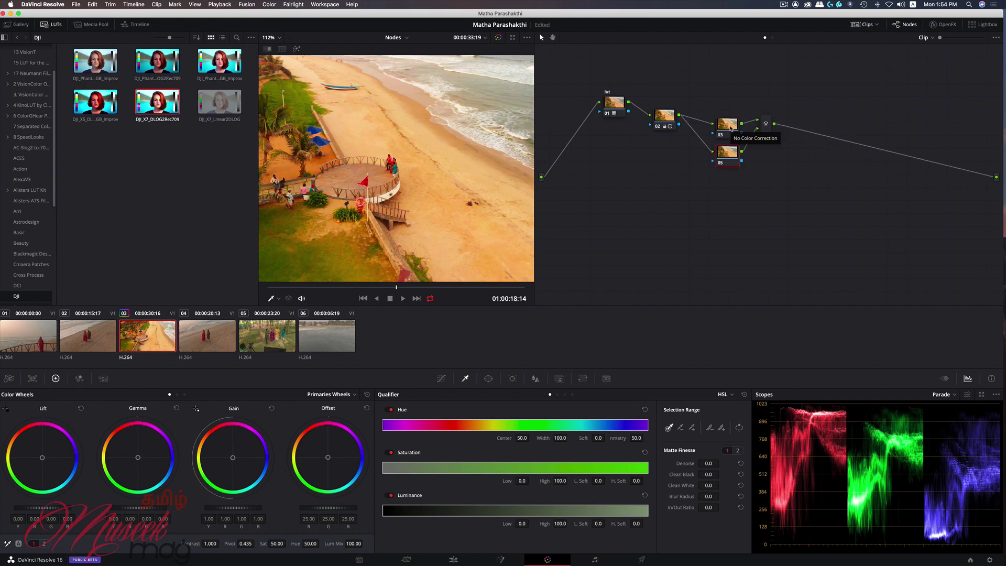
{"action": "key", "text": "alt+l"}
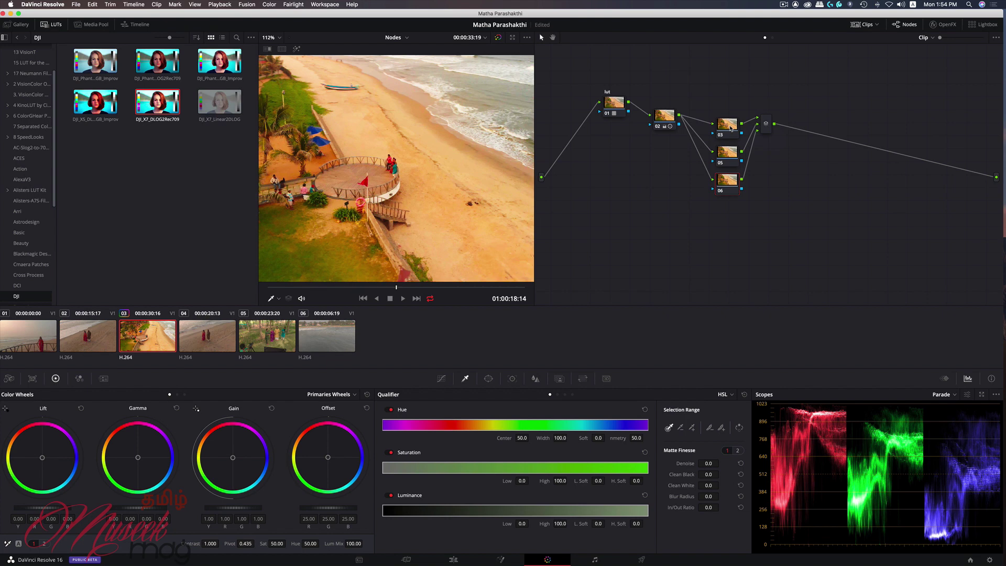
Step: Qualify the sand on node 03 and shift its gain slightly green (R 0.89, G 1.04, B 0.94)
{"action": "left_click_drag", "start_coordinate": [731, 128], "coordinate": [729, 116]}
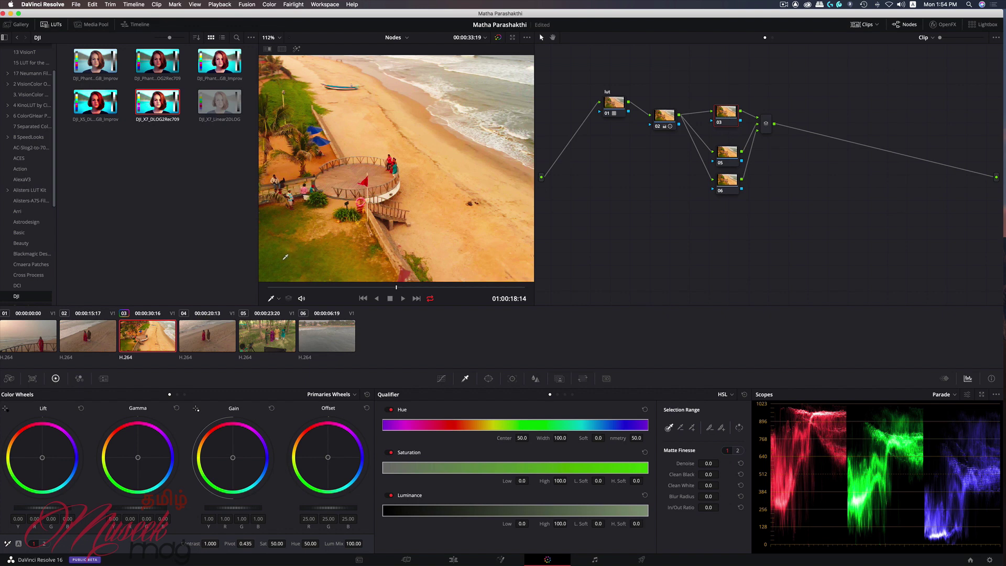
{"action": "left_click_drag", "start_coordinate": [285, 256], "coordinate": [297, 263]}
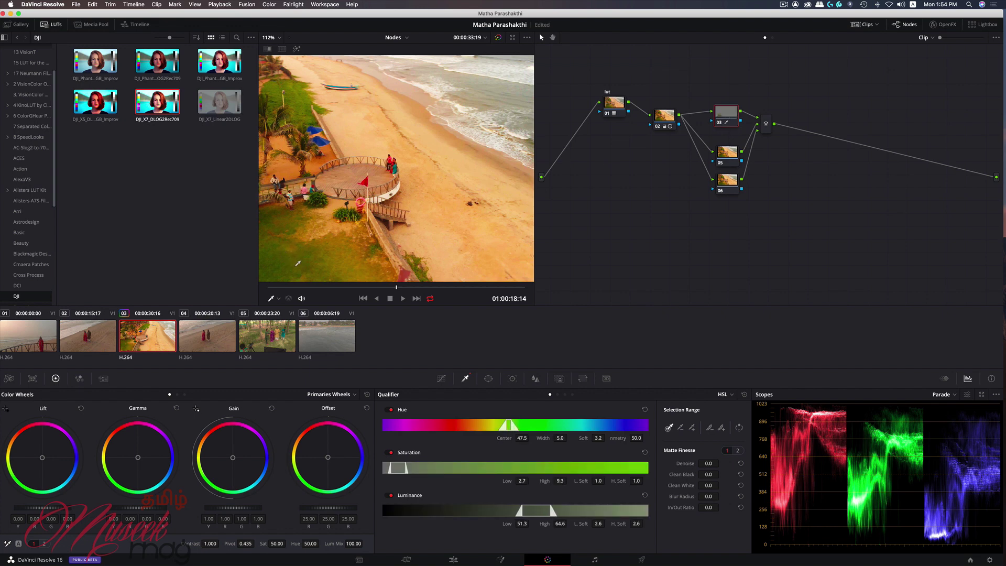
{"action": "left_click", "coordinate": [297, 50]}
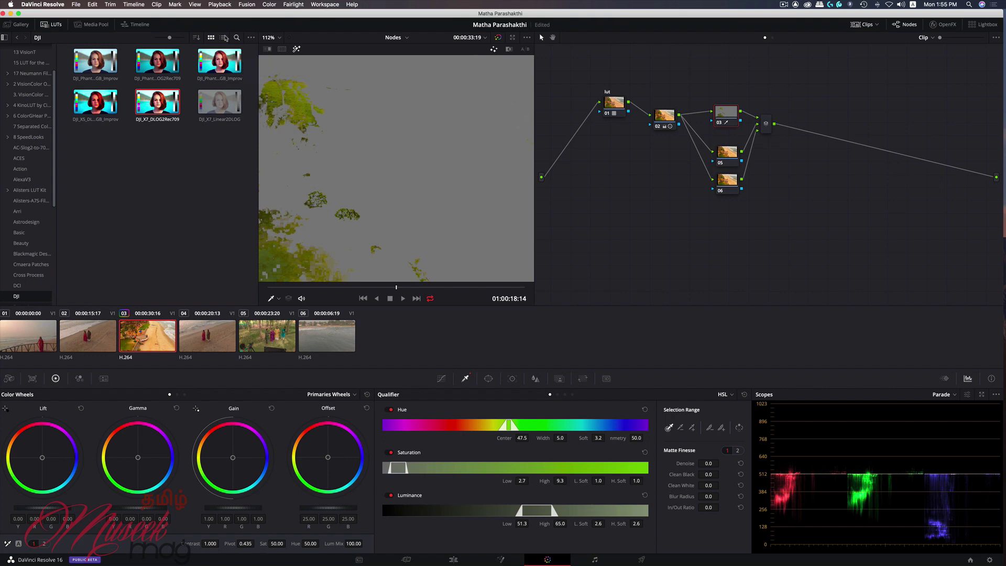
{"action": "left_click", "coordinate": [296, 49]}
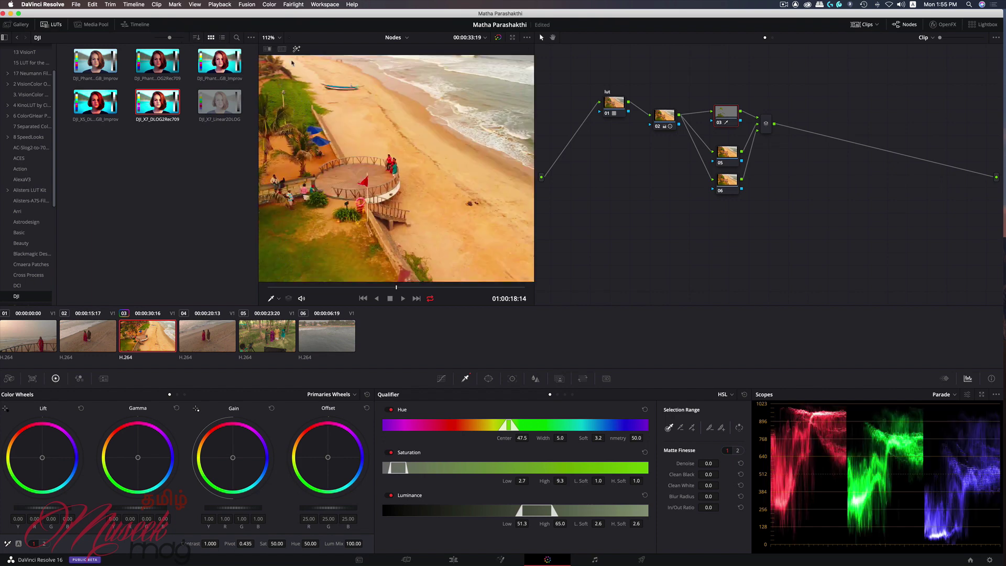
{"action": "left_click_drag", "start_coordinate": [234, 462], "coordinate": [233, 457]}
{"action": "left_click_drag", "start_coordinate": [231, 459], "coordinate": [231, 460]}
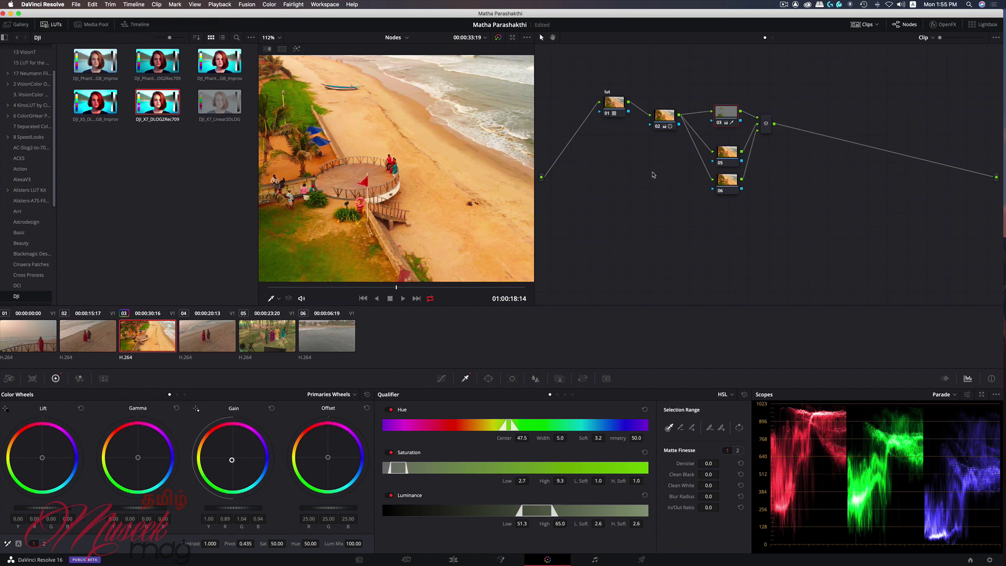
Step: Qualify the sea surf on node 05 and push its gain to R 0.79, G 1.01, B 1.59
{"action": "left_click", "coordinate": [727, 156]}
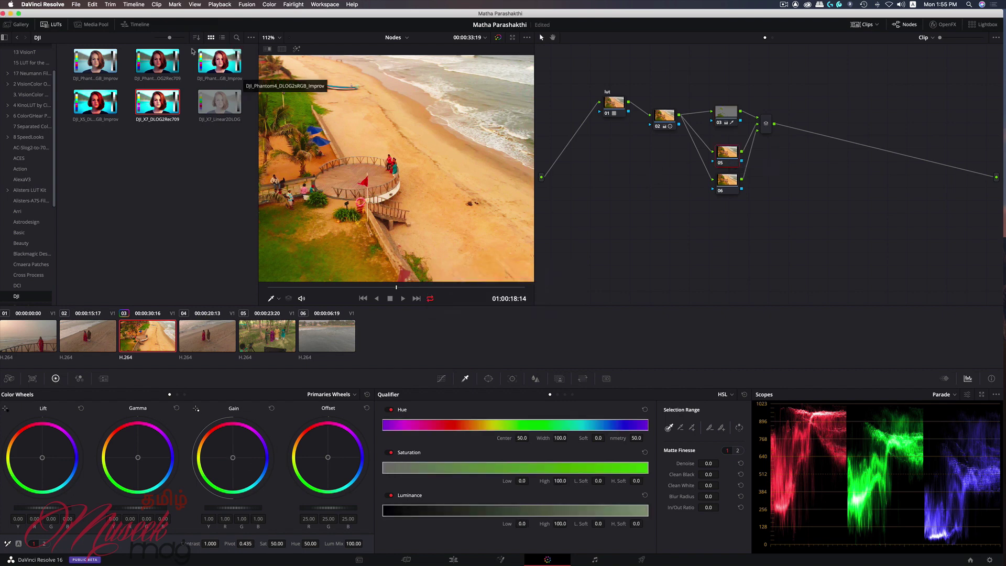
{"action": "left_click", "coordinate": [479, 86]}
{"action": "left_click_drag", "start_coordinate": [504, 98], "coordinate": [502, 98]}
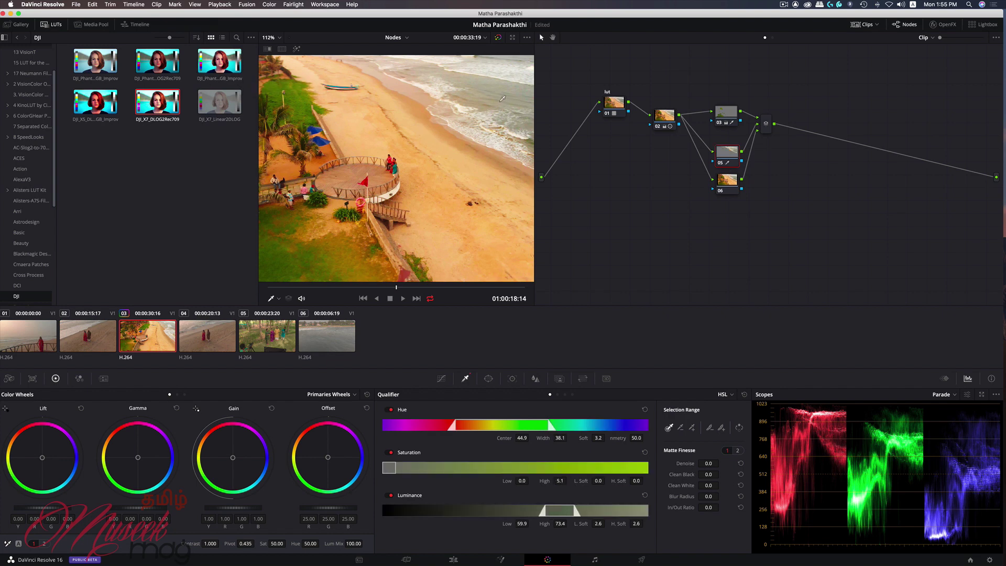
{"action": "left_click", "coordinate": [296, 48]}
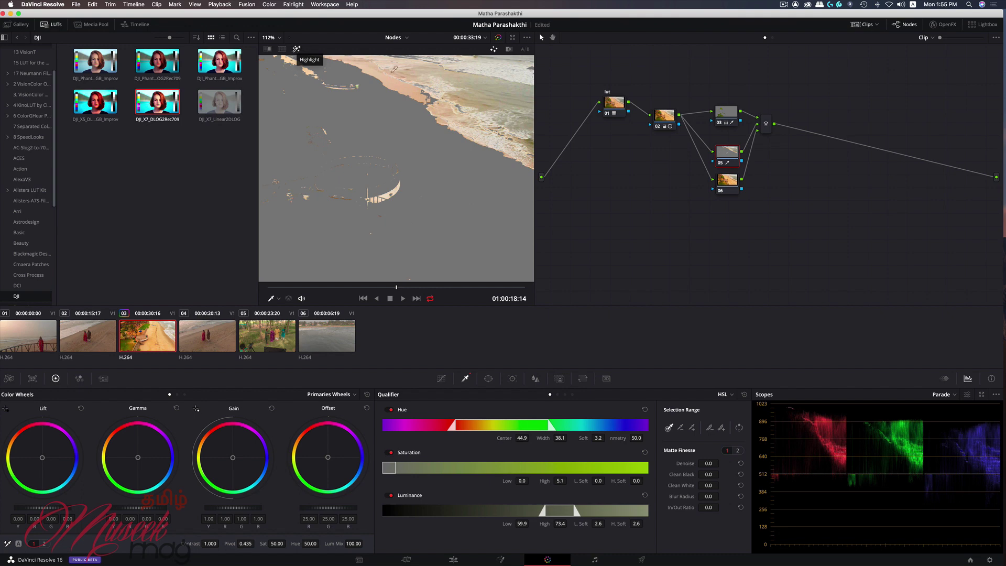
{"action": "left_click", "coordinate": [475, 86]}
{"action": "left_click_drag", "start_coordinate": [475, 87], "coordinate": [488, 89]}
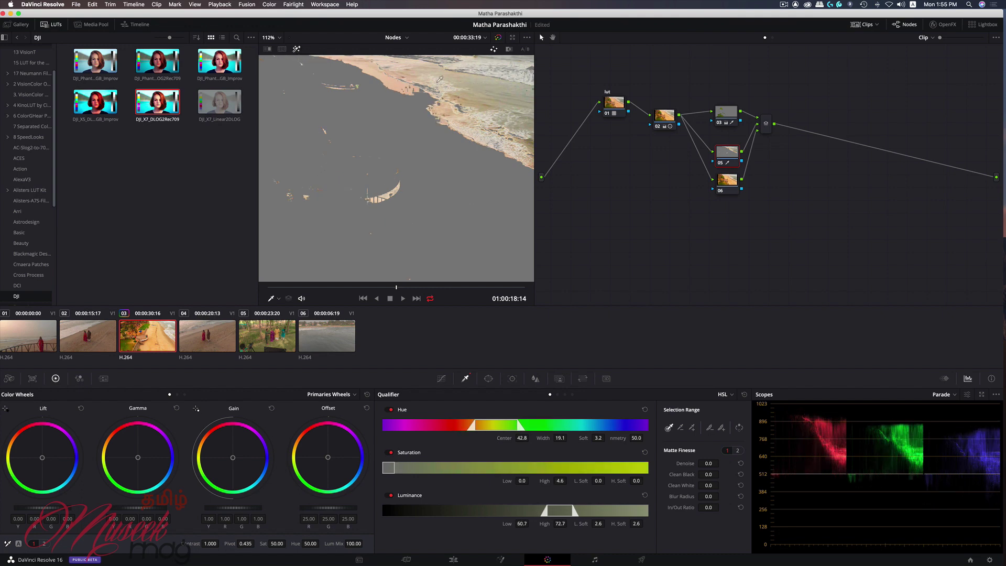
{"action": "left_click", "coordinate": [297, 50]}
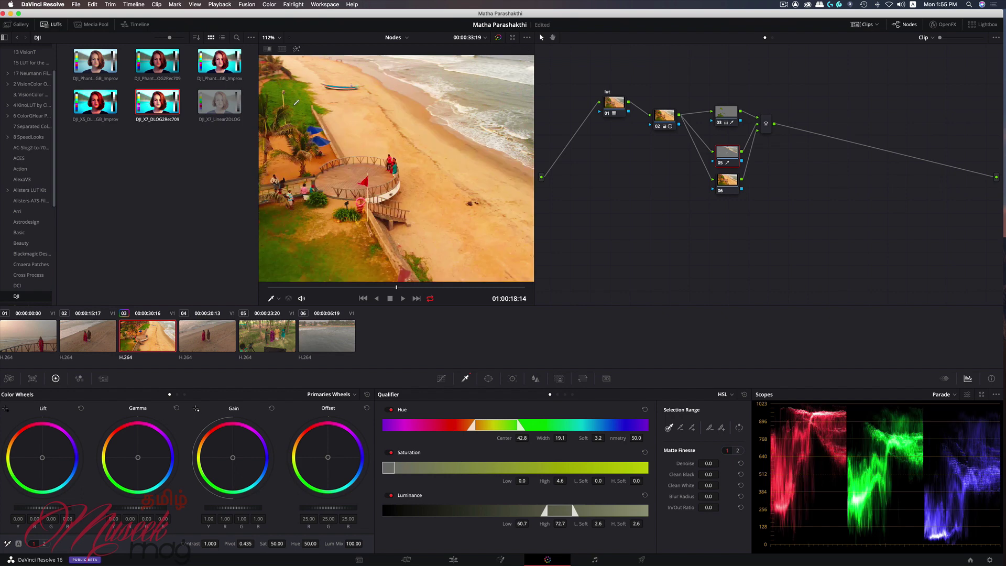
{"action": "left_click_drag", "start_coordinate": [233, 458], "coordinate": [242, 462]}
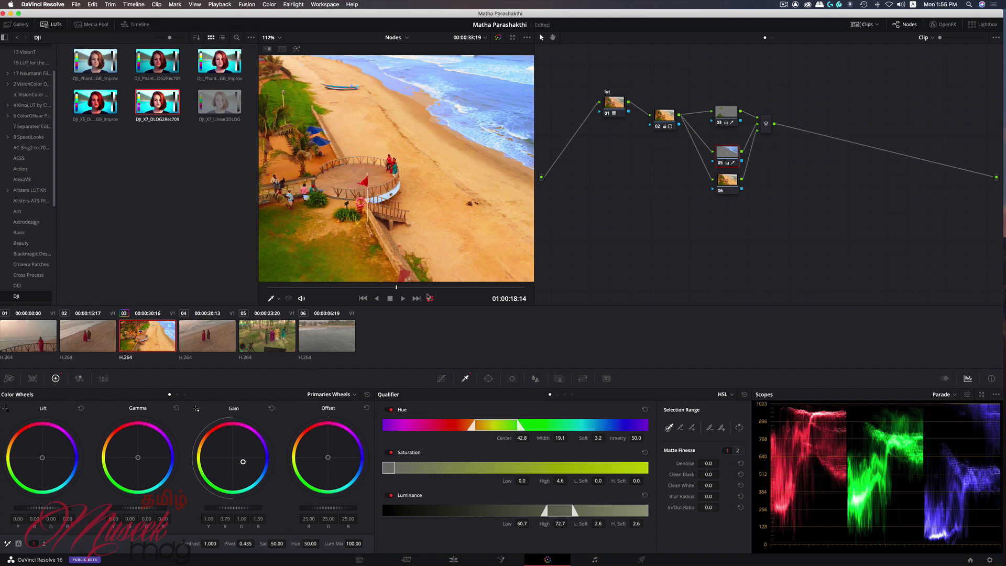
Step: Replay the graded beach clip from its first frame, then drag node 06 lower in the tree
{"action": "left_click", "coordinate": [361, 288]}
{"action": "left_click_drag", "start_coordinate": [361, 288], "coordinate": [246, 280]}
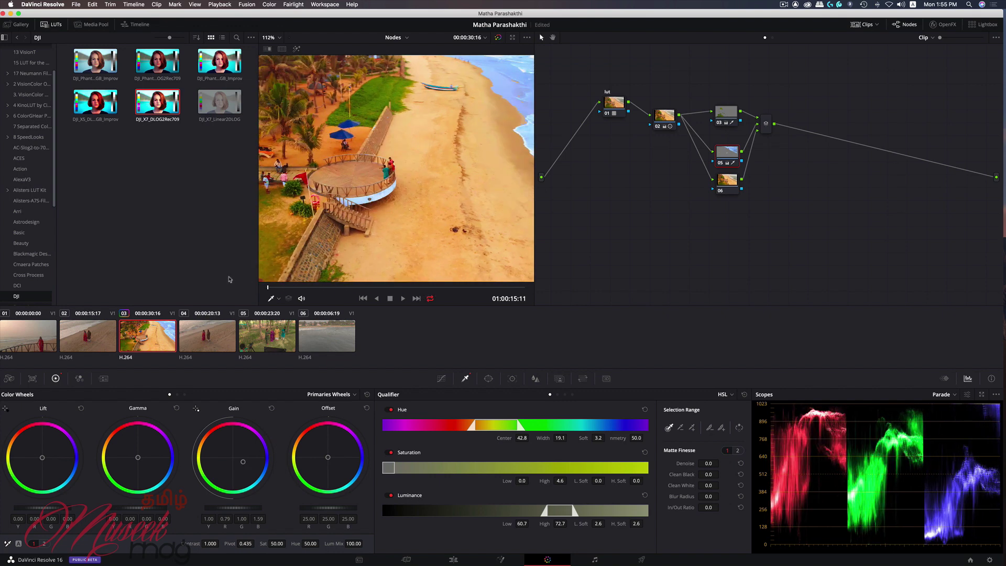
{"action": "left_click", "coordinate": [402, 301]}
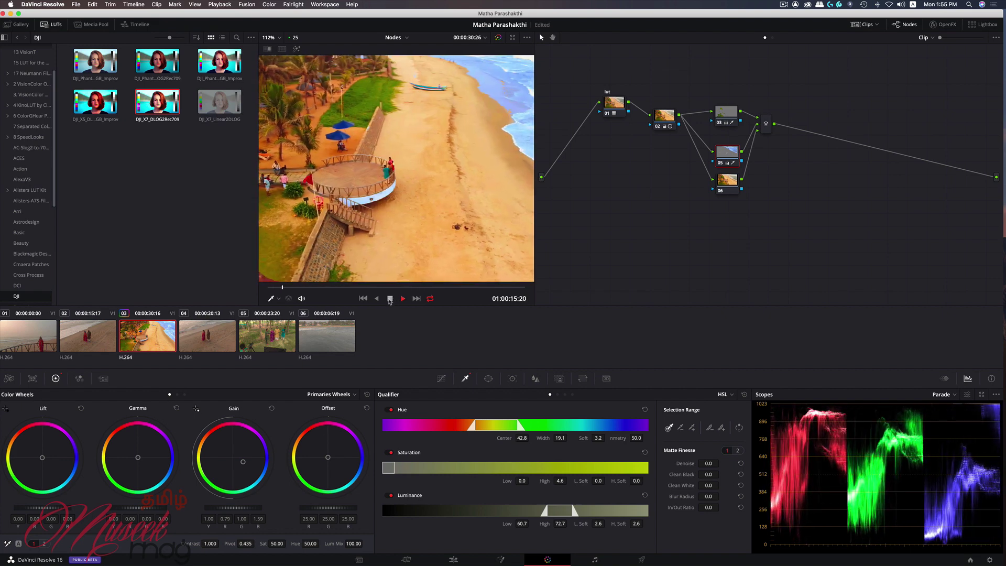
{"action": "left_click", "coordinate": [390, 300]}
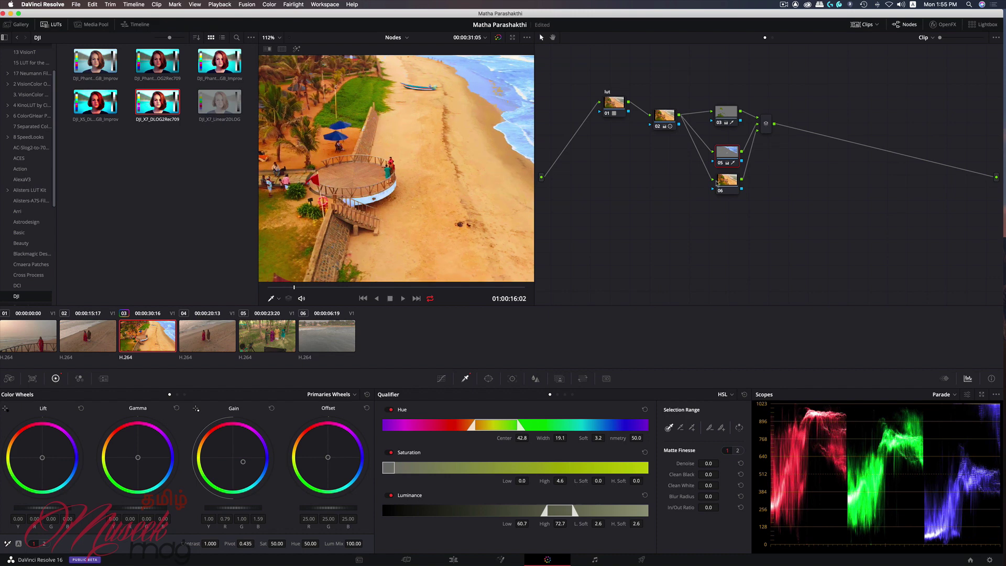
{"action": "left_click_drag", "start_coordinate": [727, 181], "coordinate": [730, 200]}
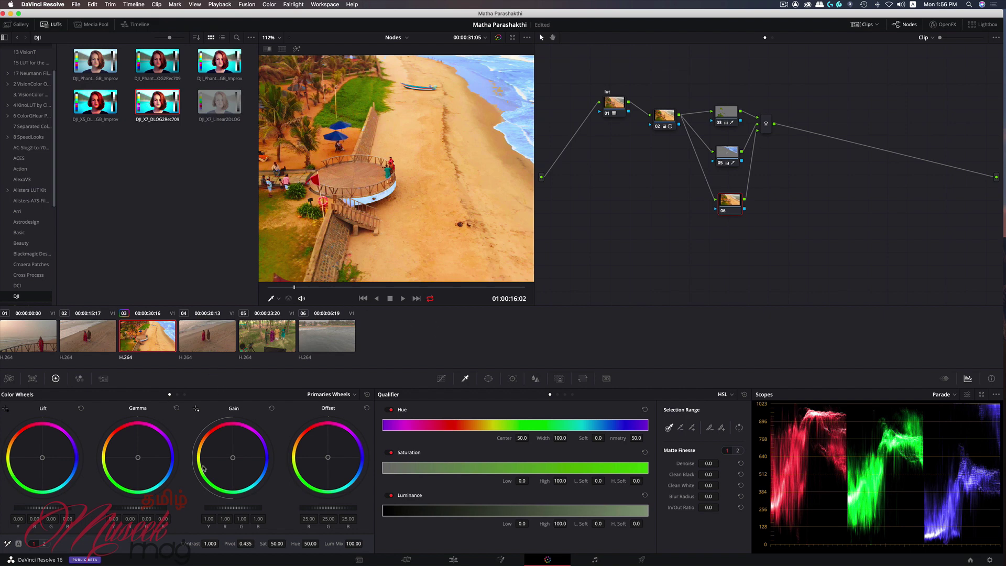
Step: Cool node 06's gain slightly toward blue, then add serial node 07 after the Layer Mixer
{"action": "left_click_drag", "start_coordinate": [234, 461], "coordinate": [234, 460]}
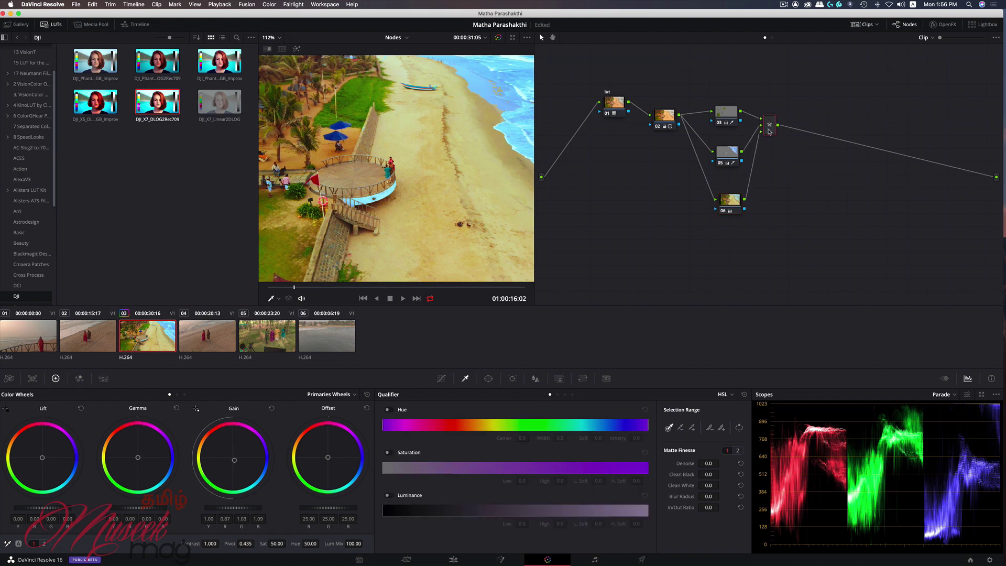
{"action": "left_click_drag", "start_coordinate": [765, 121], "coordinate": [778, 137]}
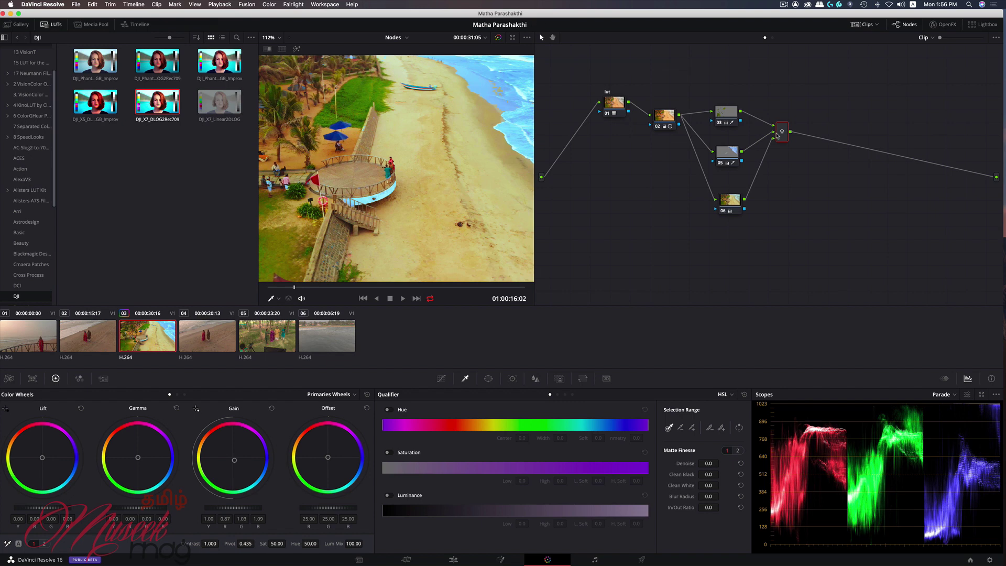
{"action": "key", "text": "alt+s"}
{"action": "left_click_drag", "start_coordinate": [822, 133], "coordinate": [860, 153]}
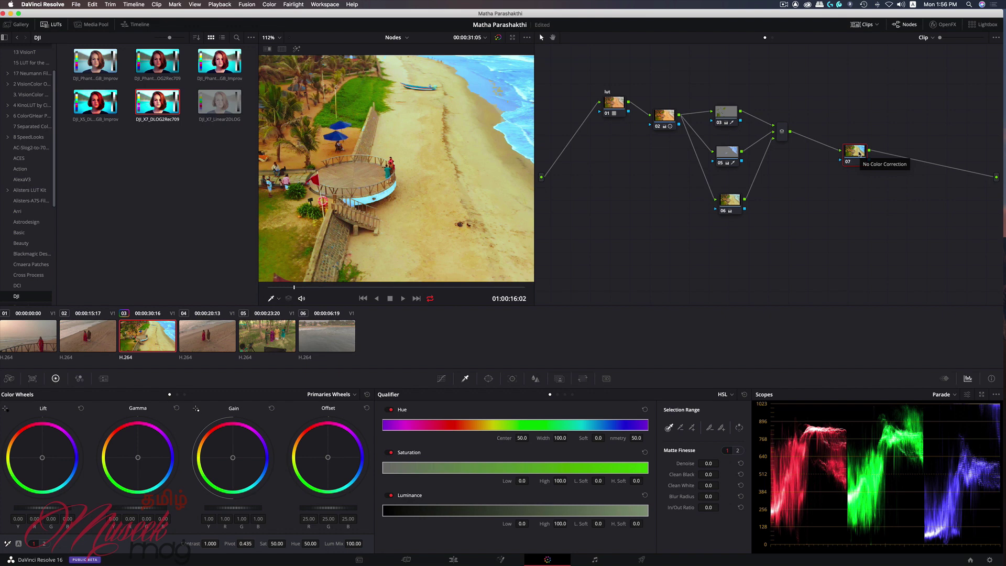
Step: Apply the Cross Process CP 3 LUT to node 07, then reposition nodes 07 and 01
{"action": "left_click", "coordinate": [28, 275]}
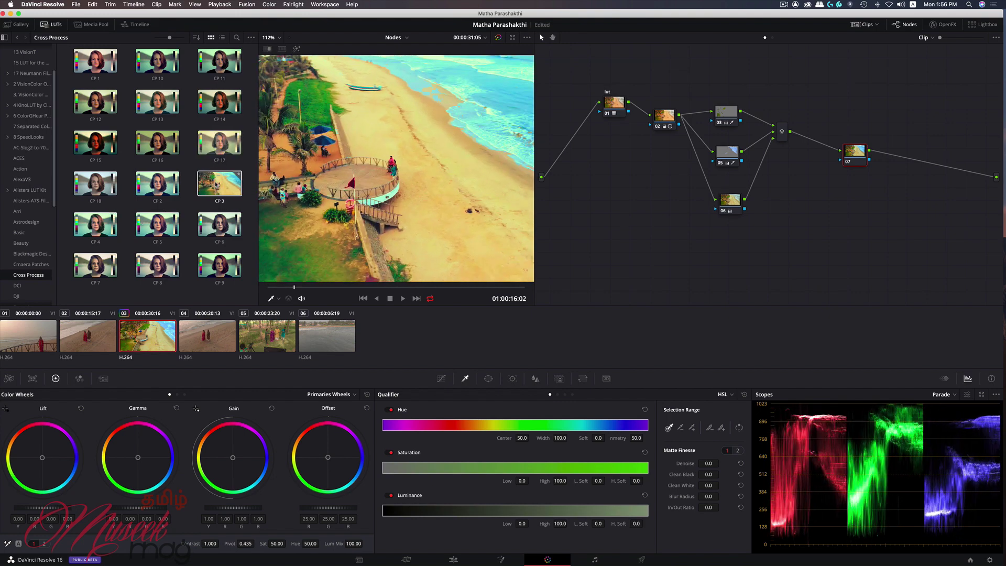
{"action": "double_click", "coordinate": [220, 184]}
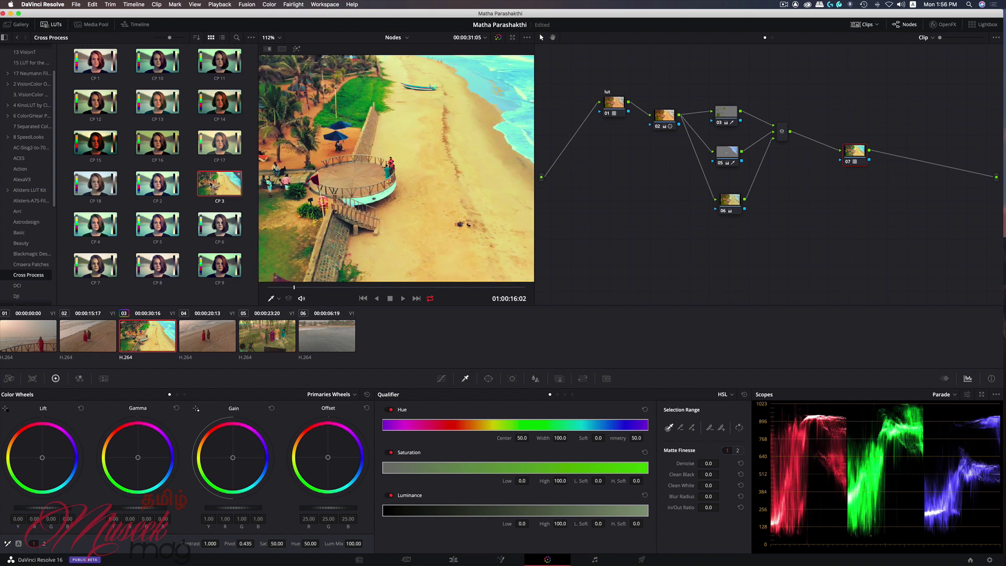
{"action": "left_click_drag", "start_coordinate": [859, 151], "coordinate": [883, 168]}
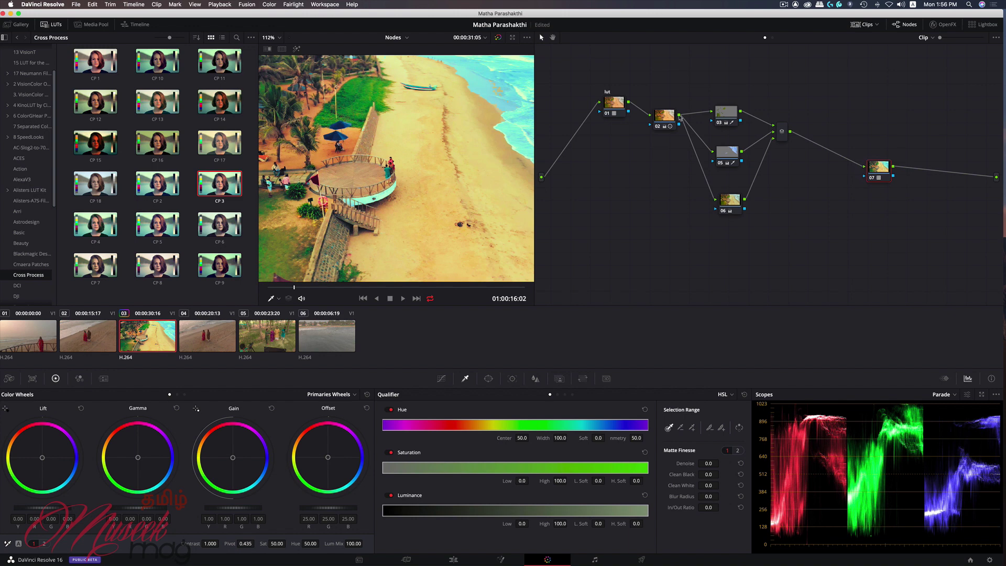
{"action": "left_click_drag", "start_coordinate": [617, 105], "coordinate": [610, 100]}
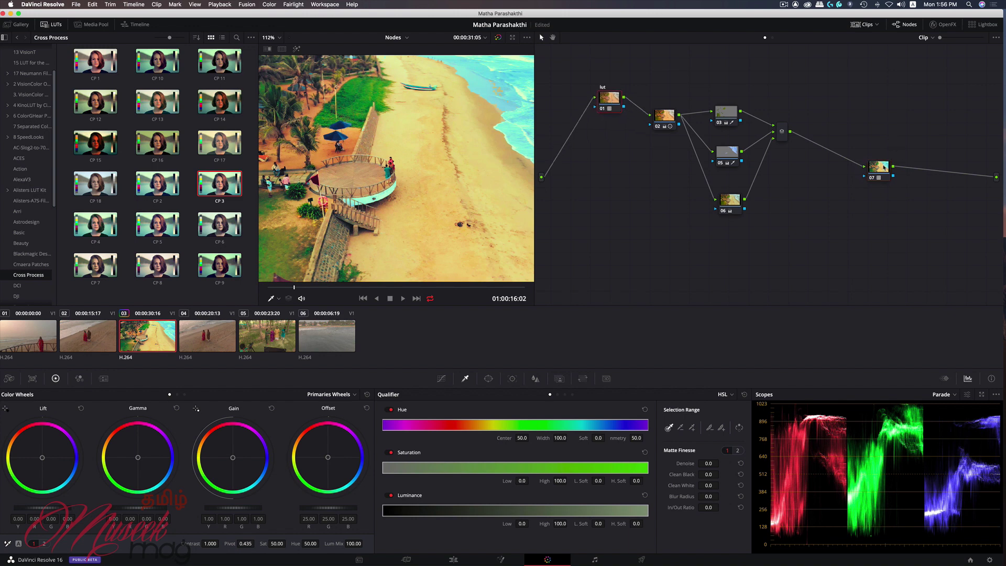
{"action": "left_click_drag", "start_coordinate": [884, 167], "coordinate": [893, 169]}
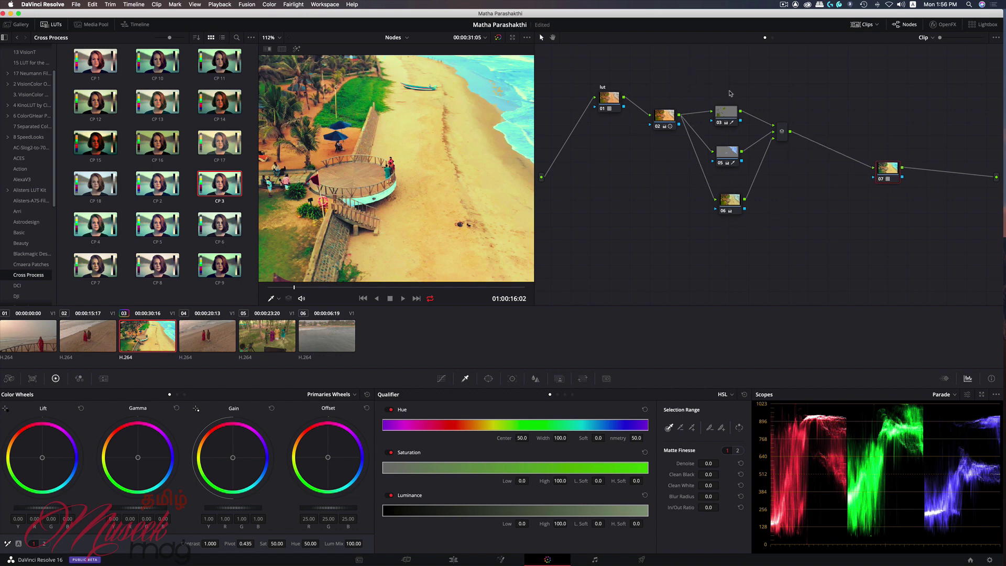
{"action": "left_click", "coordinate": [666, 116]}
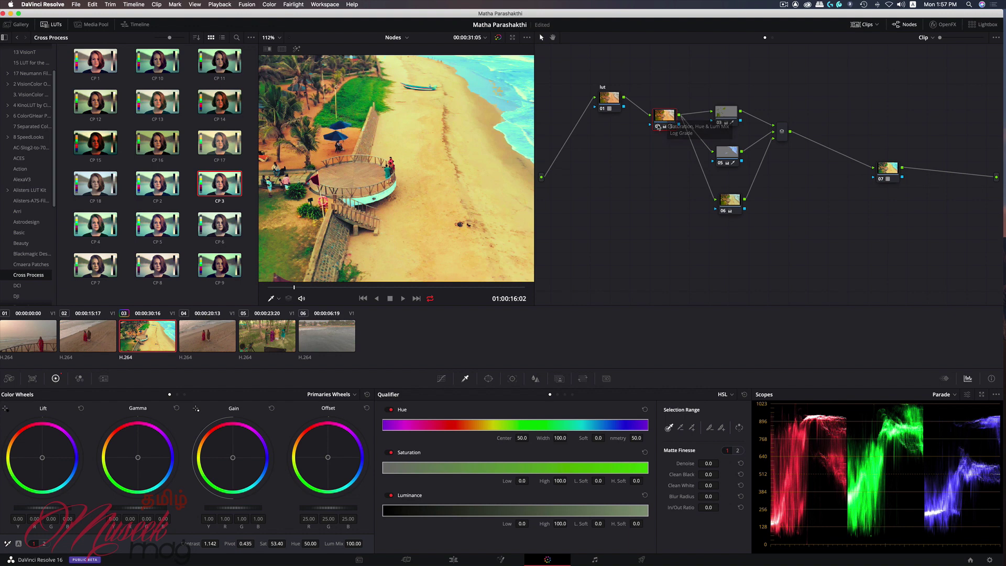
{"action": "left_click", "coordinate": [658, 127]}
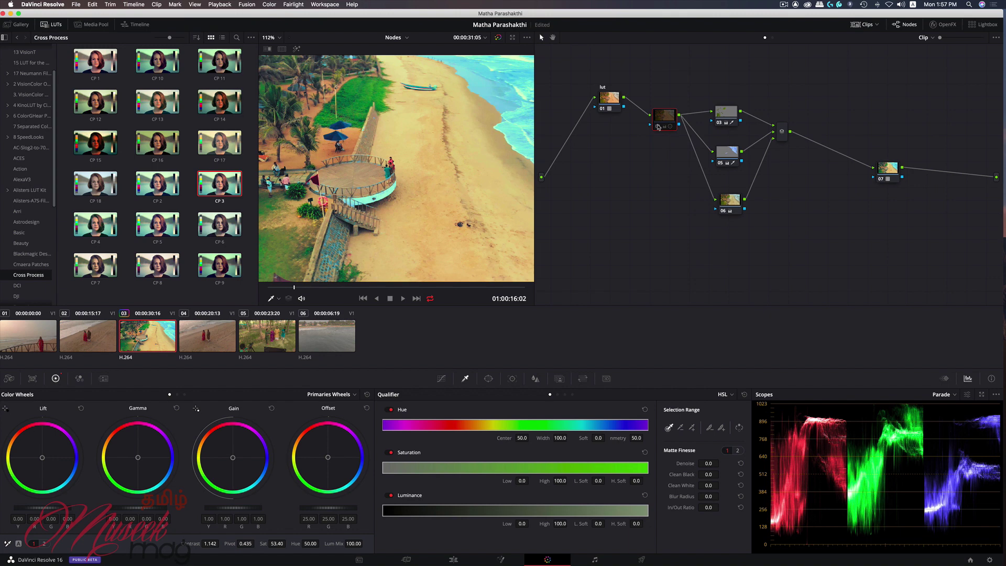
{"action": "left_click", "coordinate": [658, 127]}
{"action": "left_click", "coordinate": [658, 126]}
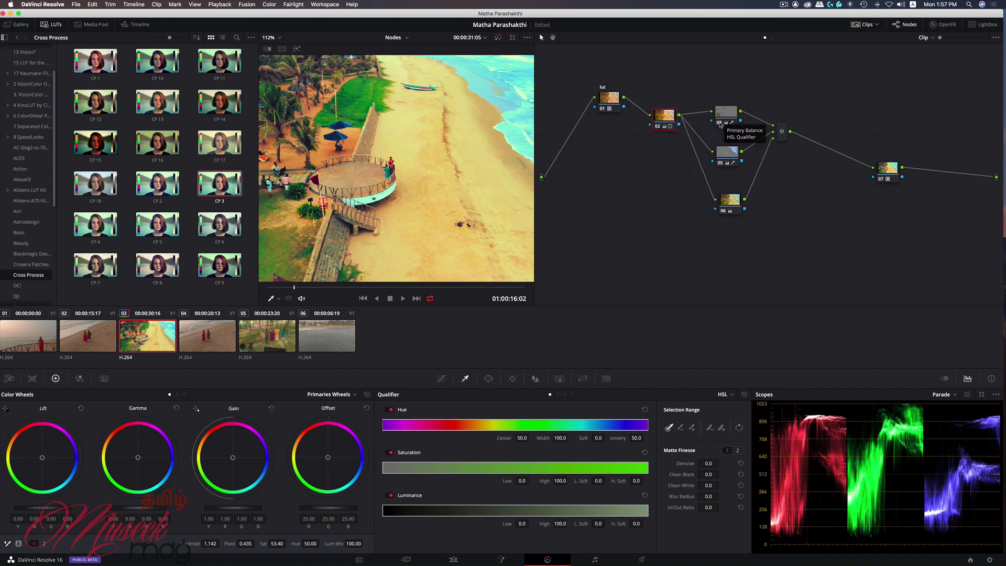
{"action": "left_click", "coordinate": [719, 124]}
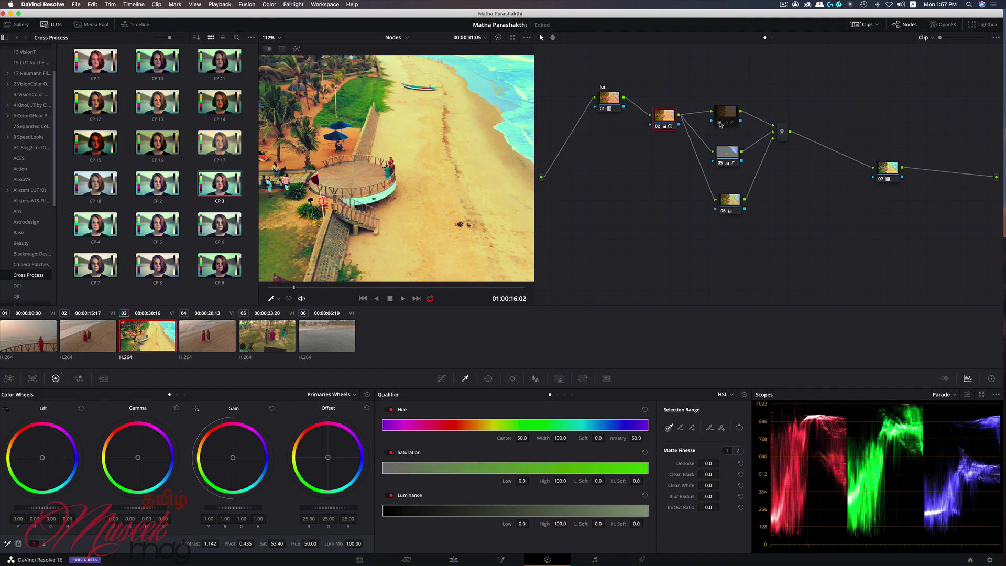
{"action": "left_click", "coordinate": [720, 124]}
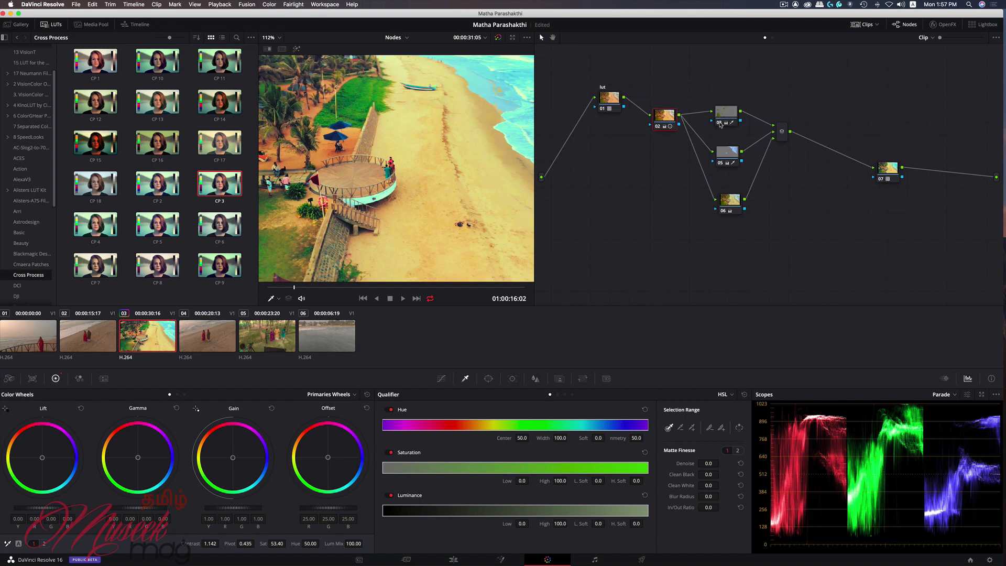
{"action": "left_click", "coordinate": [720, 124]}
{"action": "left_click", "coordinate": [719, 123]}
{"action": "left_click", "coordinate": [720, 163]}
{"action": "left_click", "coordinate": [720, 165]}
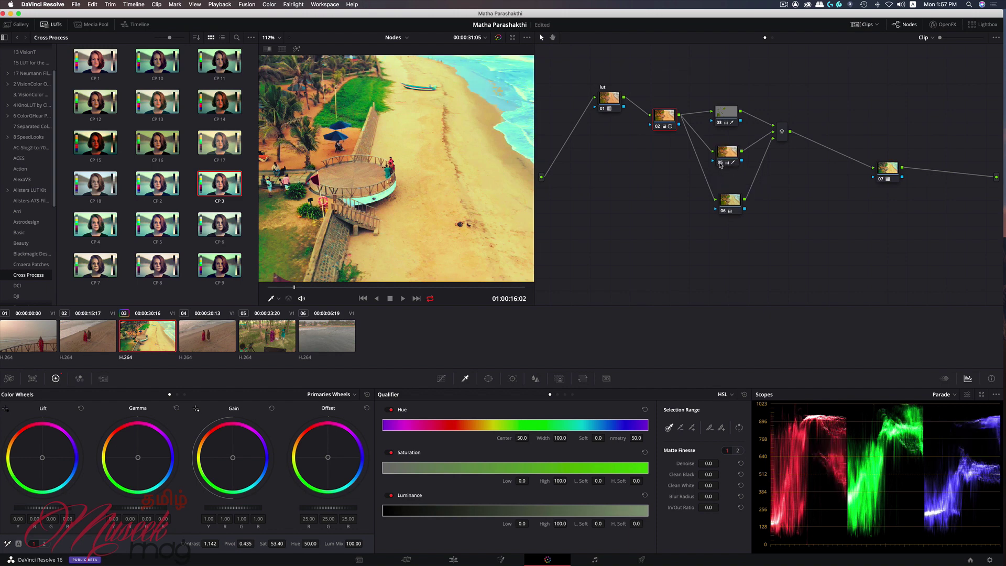